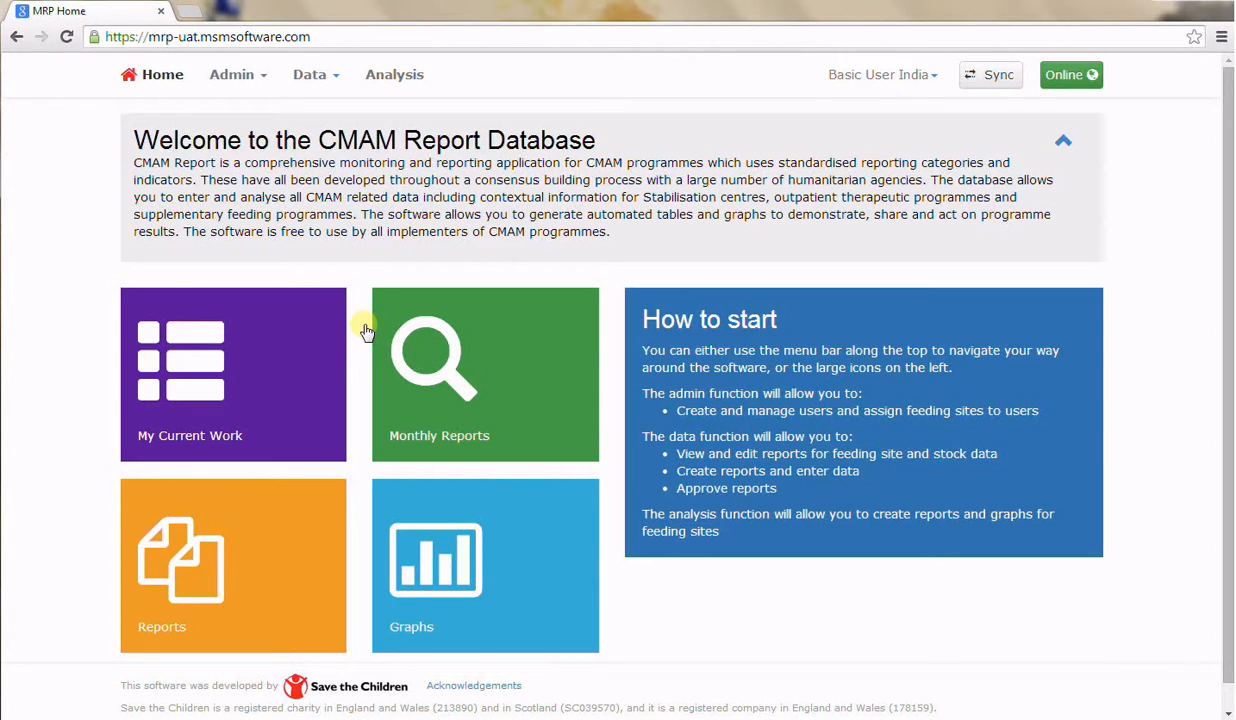
Create a new monthly report for Mobile team 1 for Apr 2014 and open it for editing
click(318, 76)
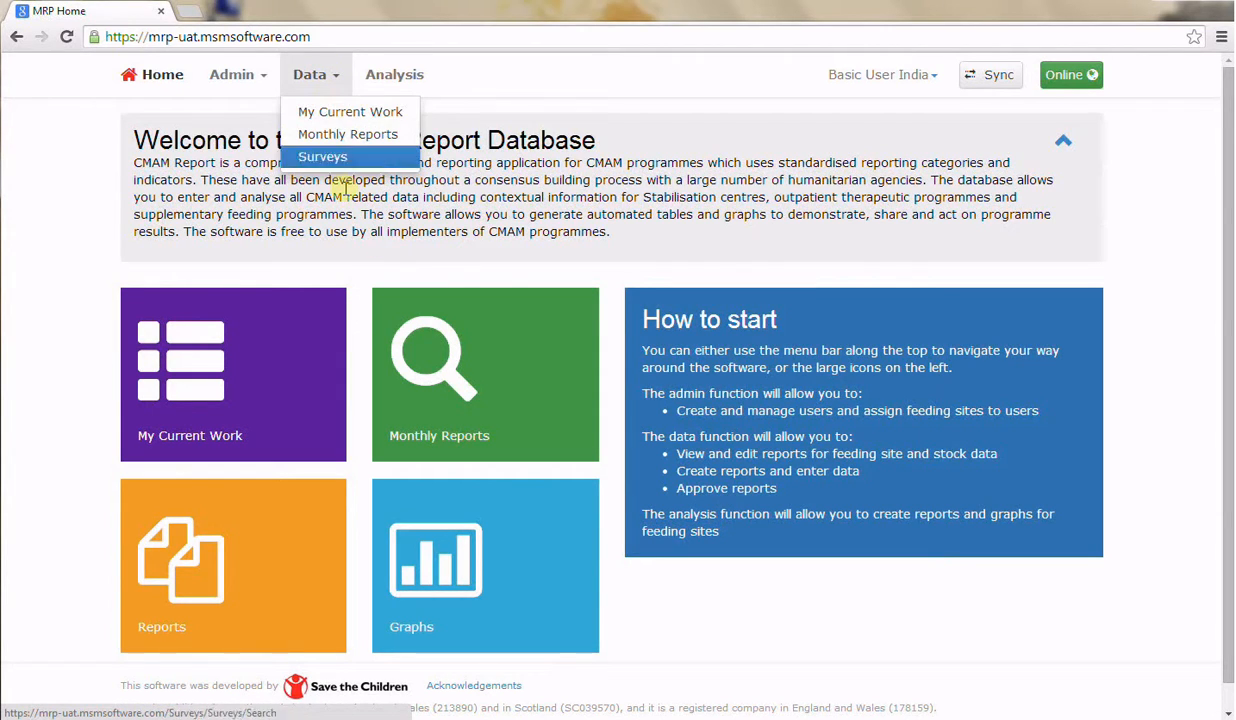
click(207, 353)
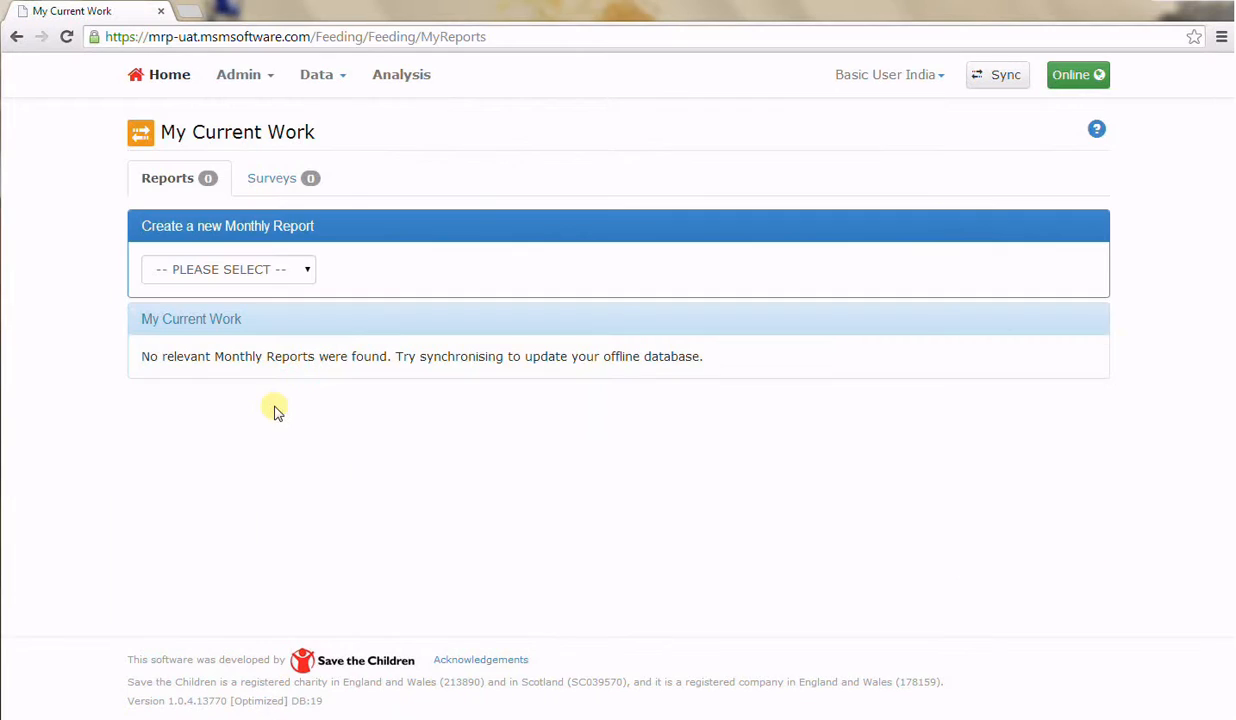
click(295, 276)
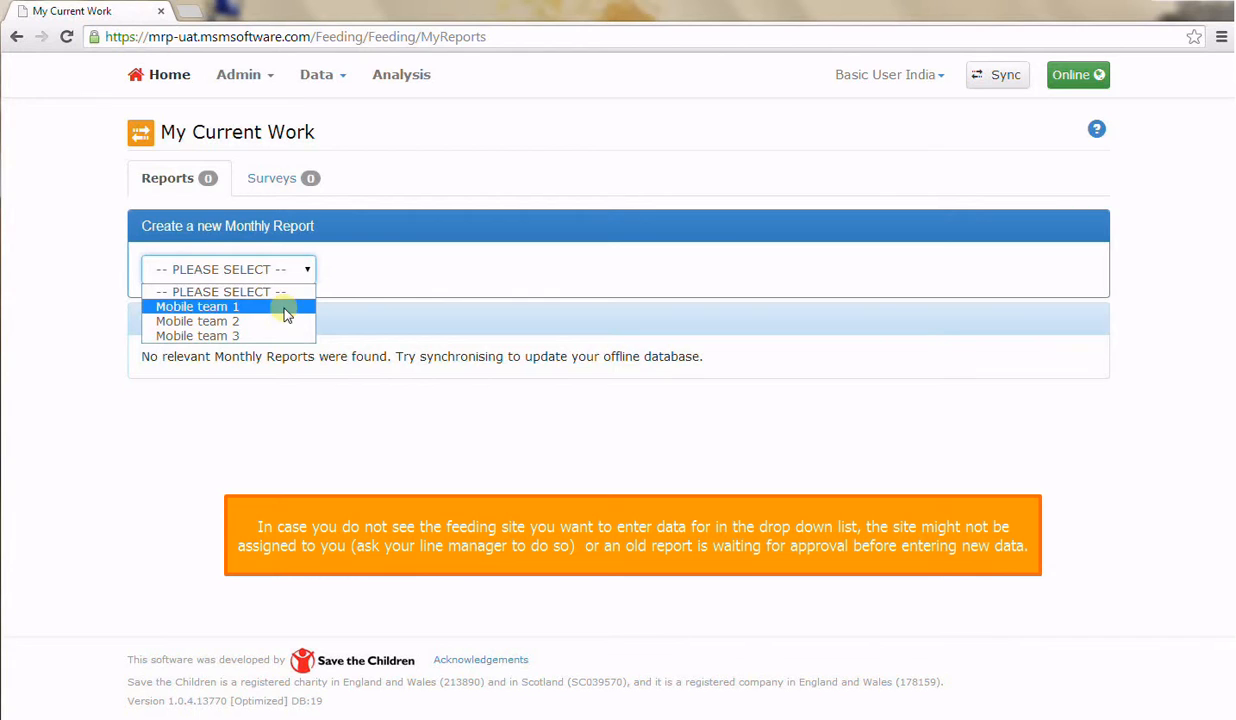
click(285, 312)
click(348, 279)
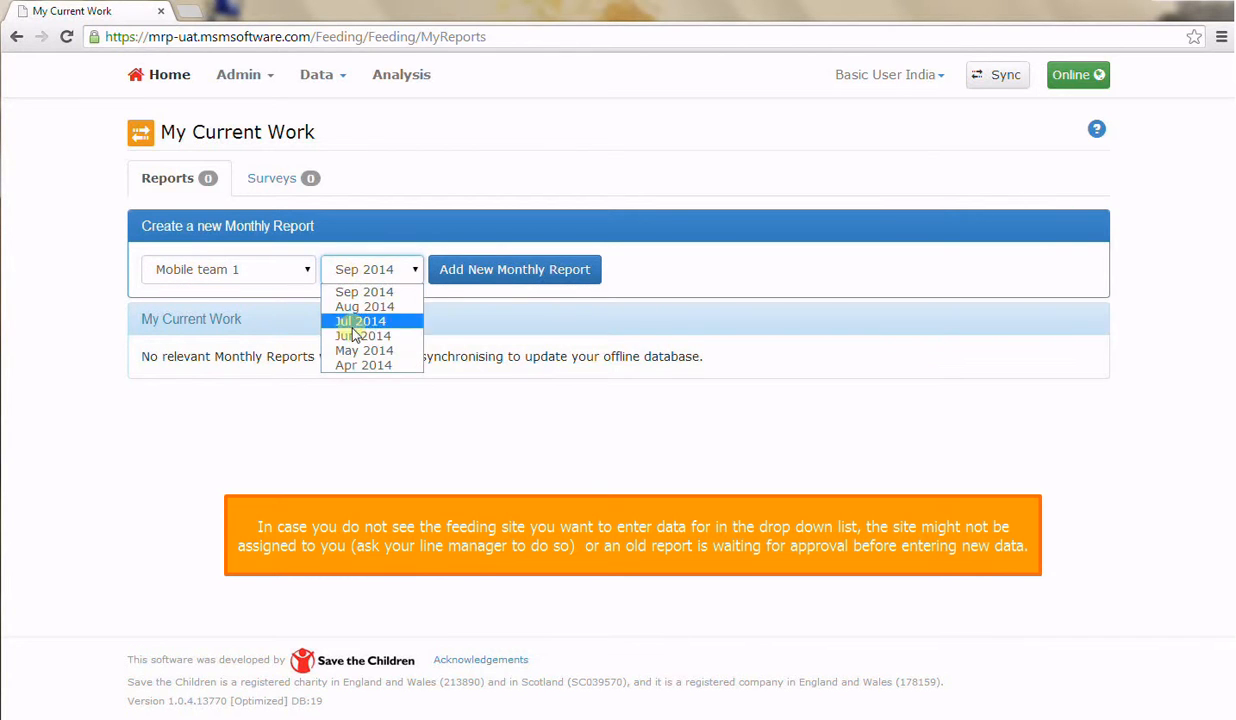
click(360, 364)
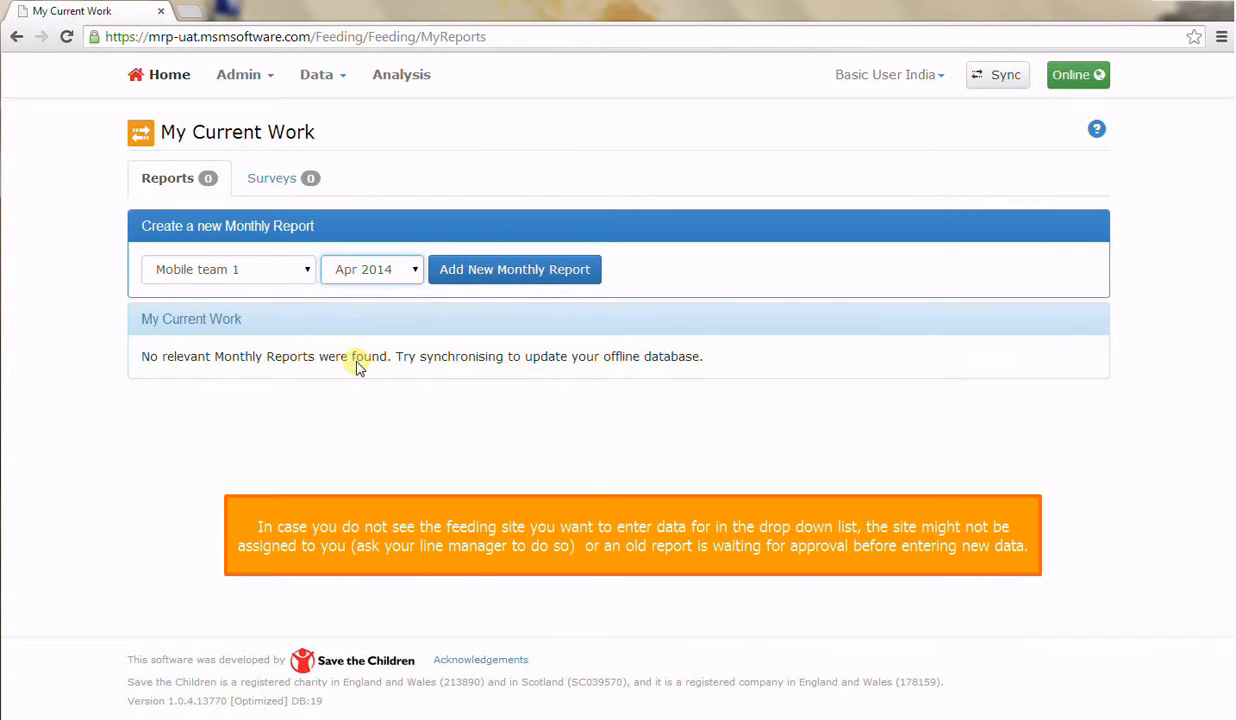
click(452, 270)
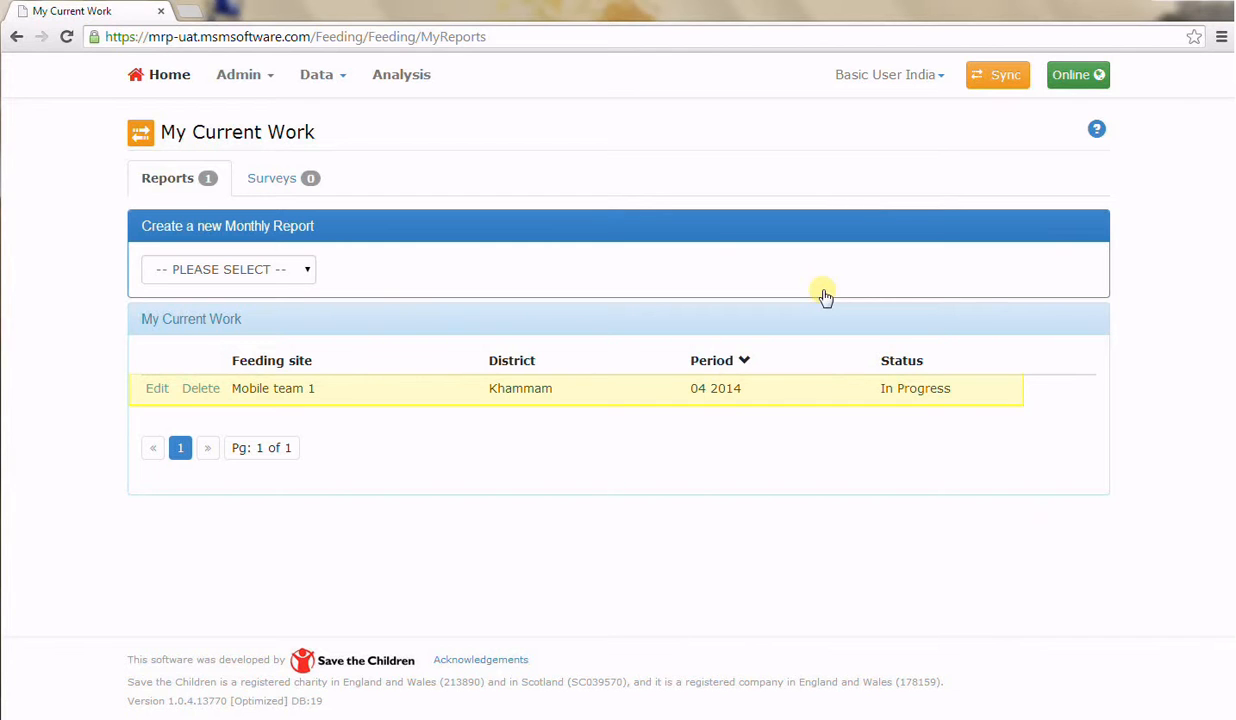
click(157, 390)
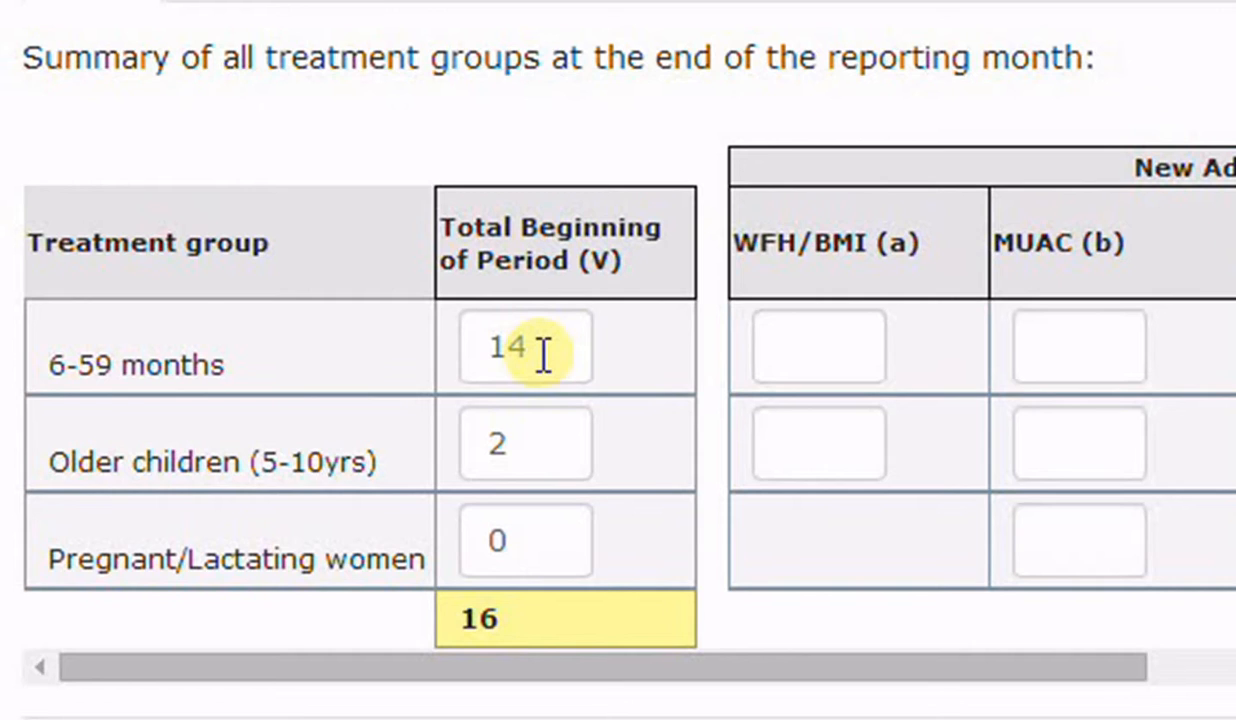
Enter the OTP new admissions for 6-59 months as WFH/BMI 1, MUAC 12 and Oedema 3, and save the report
click(767, 353)
text(1)
key(Tab)
text(12)
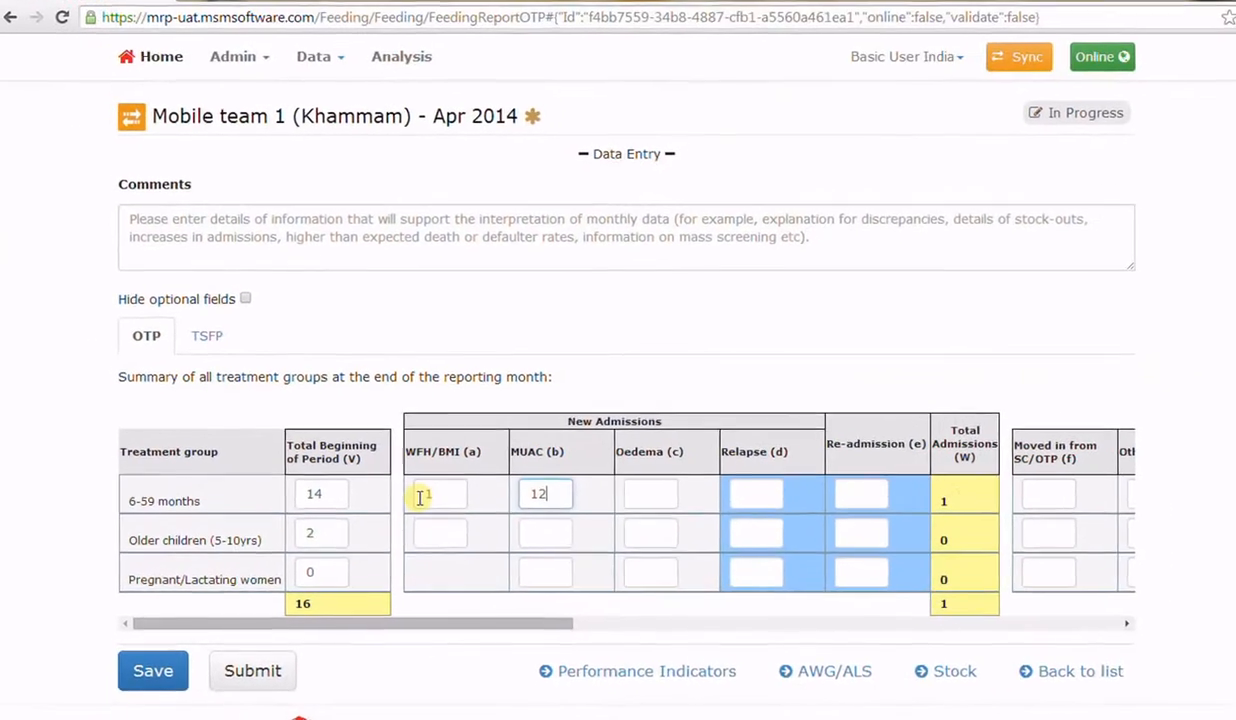
key(Tab)
text(3)
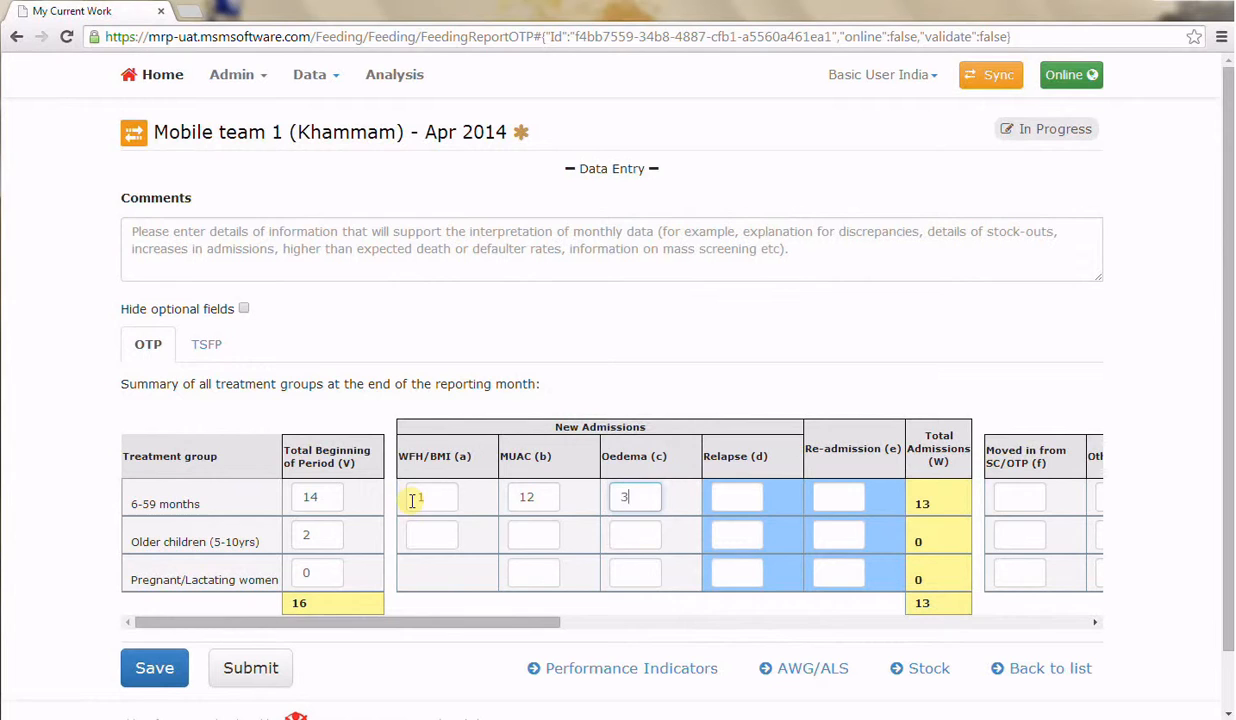
key(Tab)
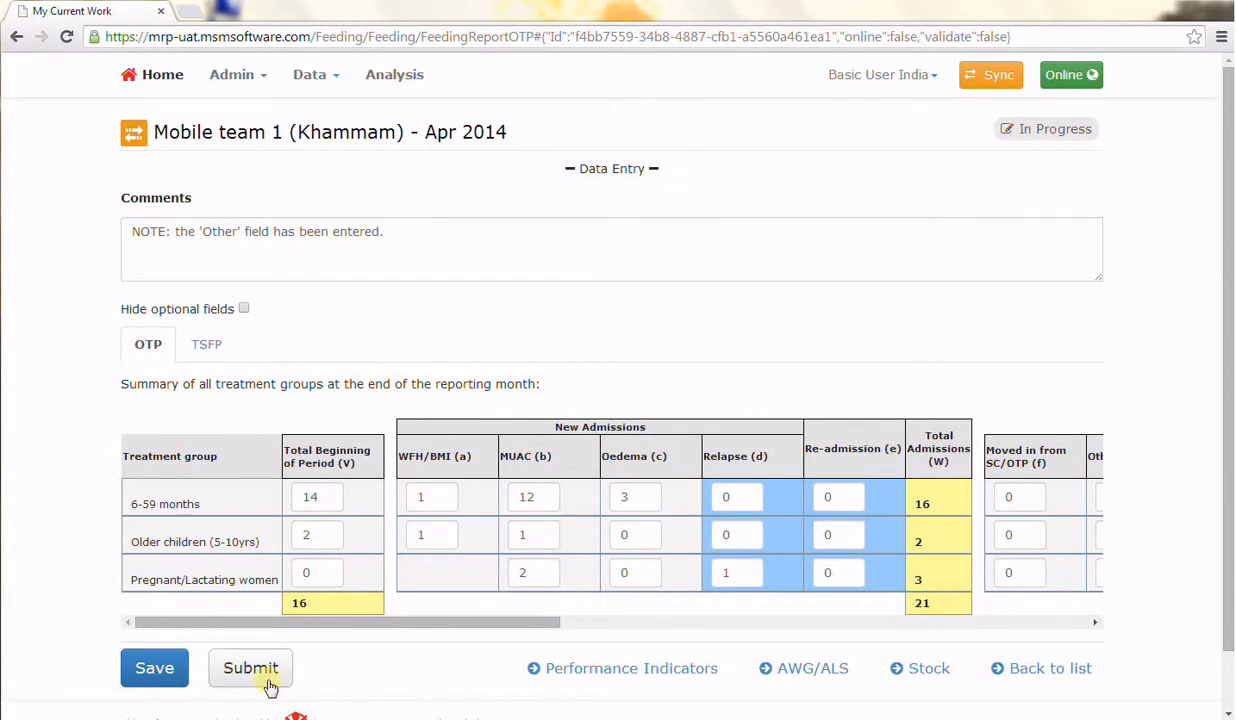
click(156, 670)
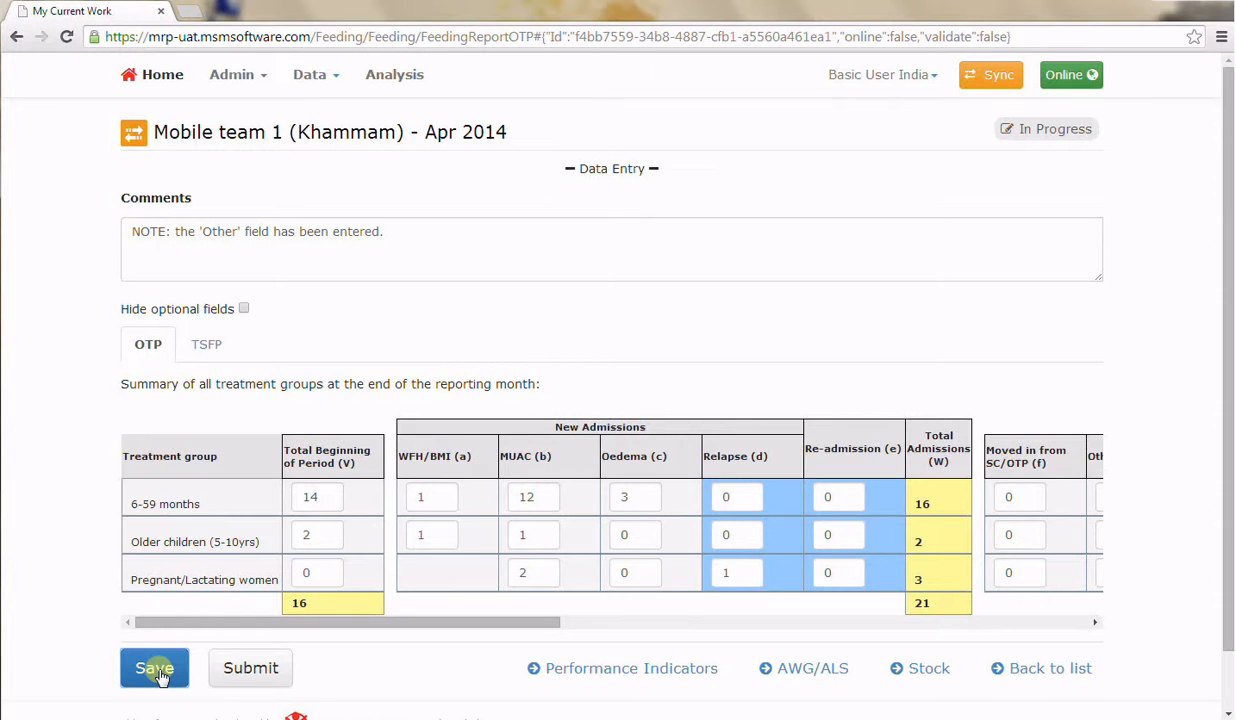
Review the report's OTP performance indicators and return to data entry
click(577, 671)
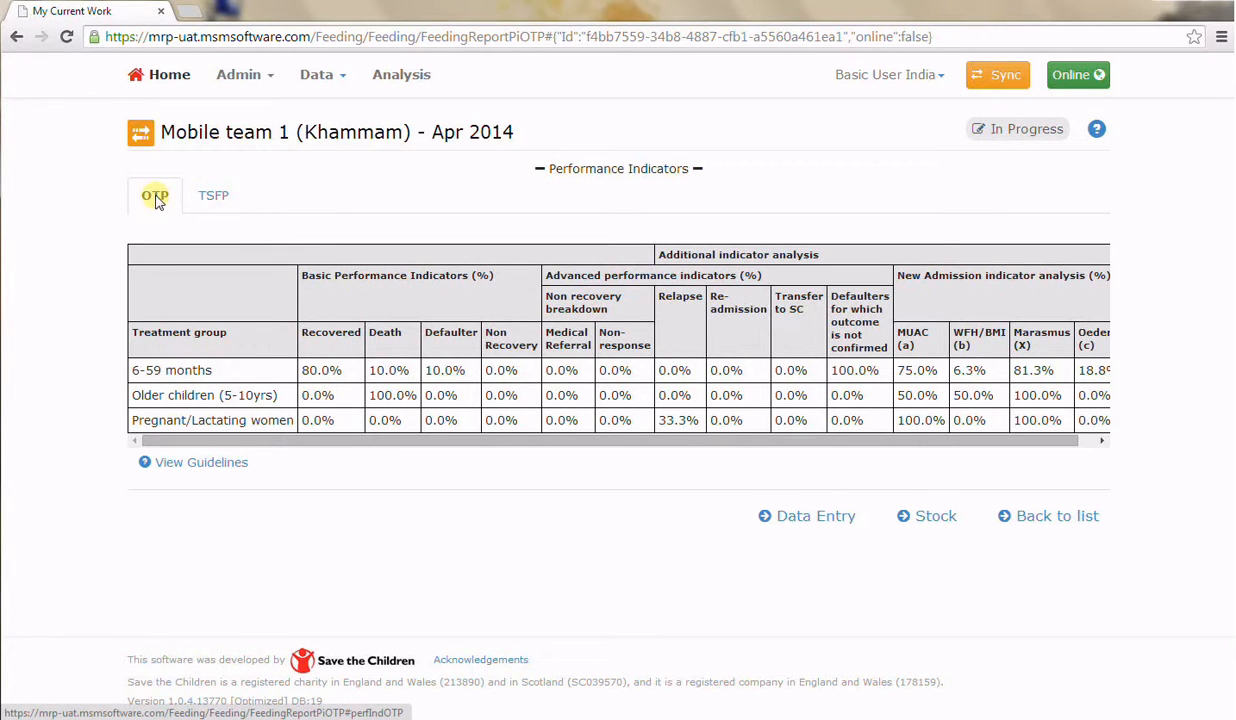
click(790, 518)
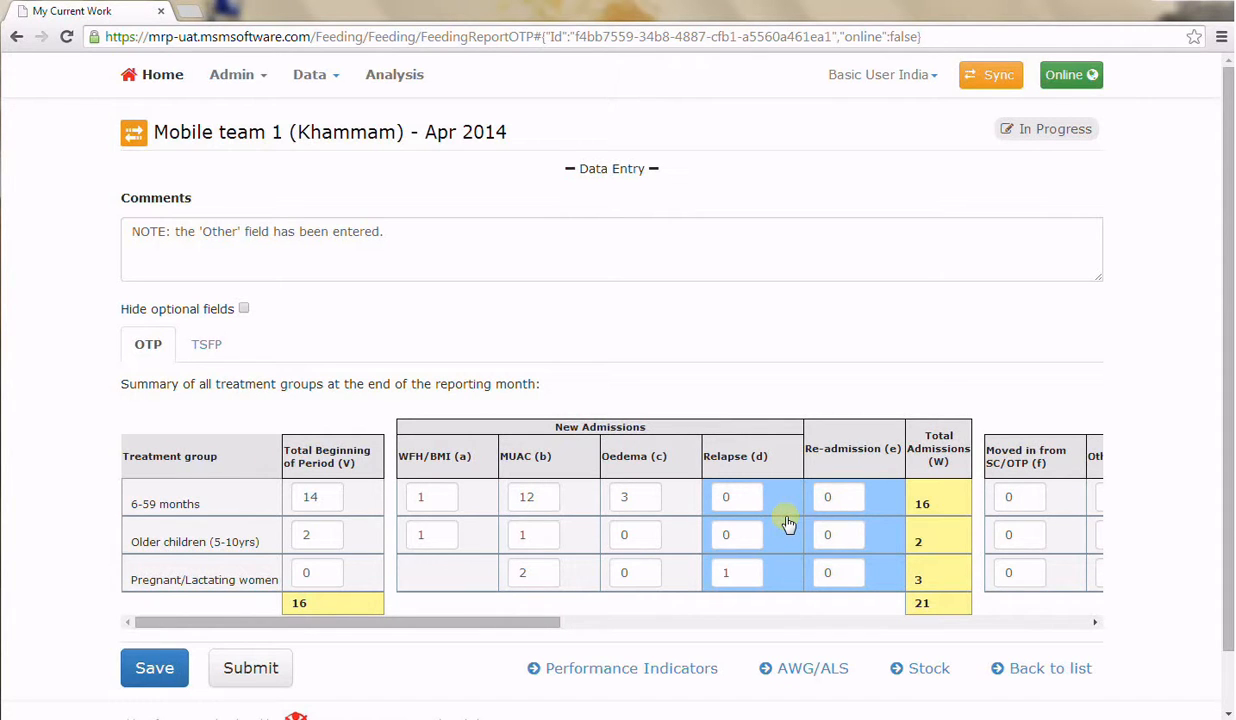
In the AWG/ALS section's OTP Marasmus table, add a row for the 6-59 months treatment group with gender Male
click(799, 668)
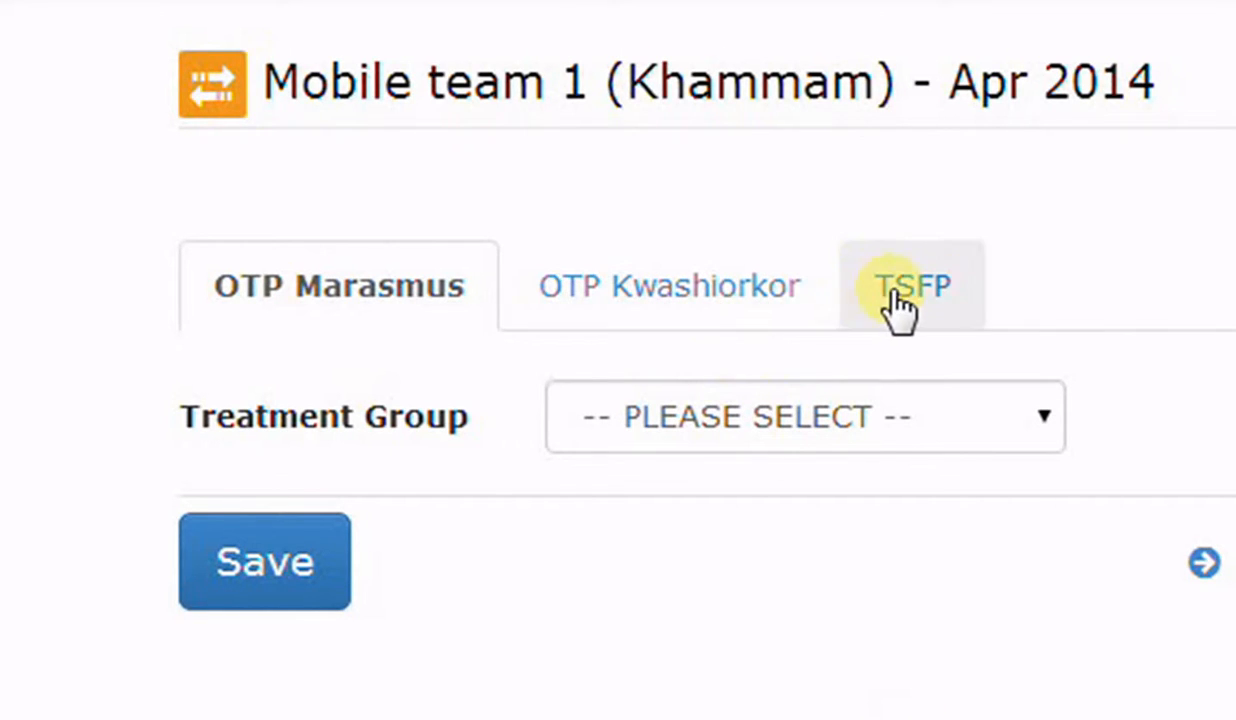
click(864, 421)
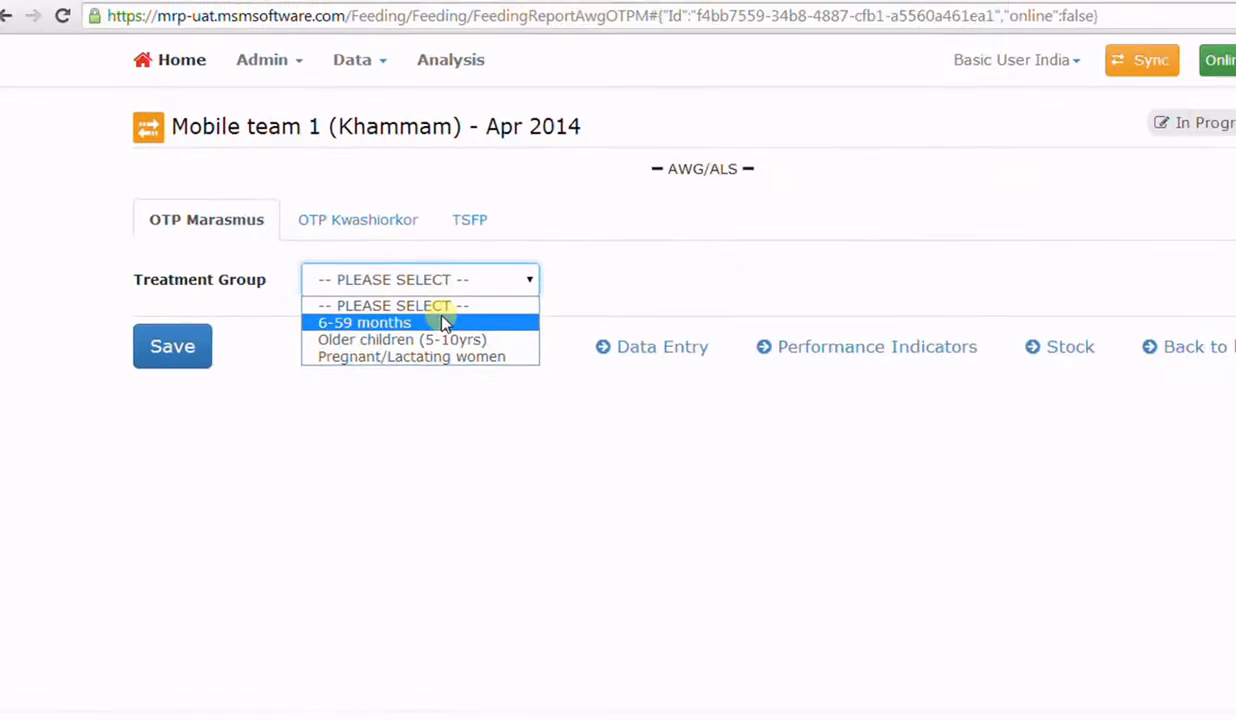
click(853, 506)
click(160, 421)
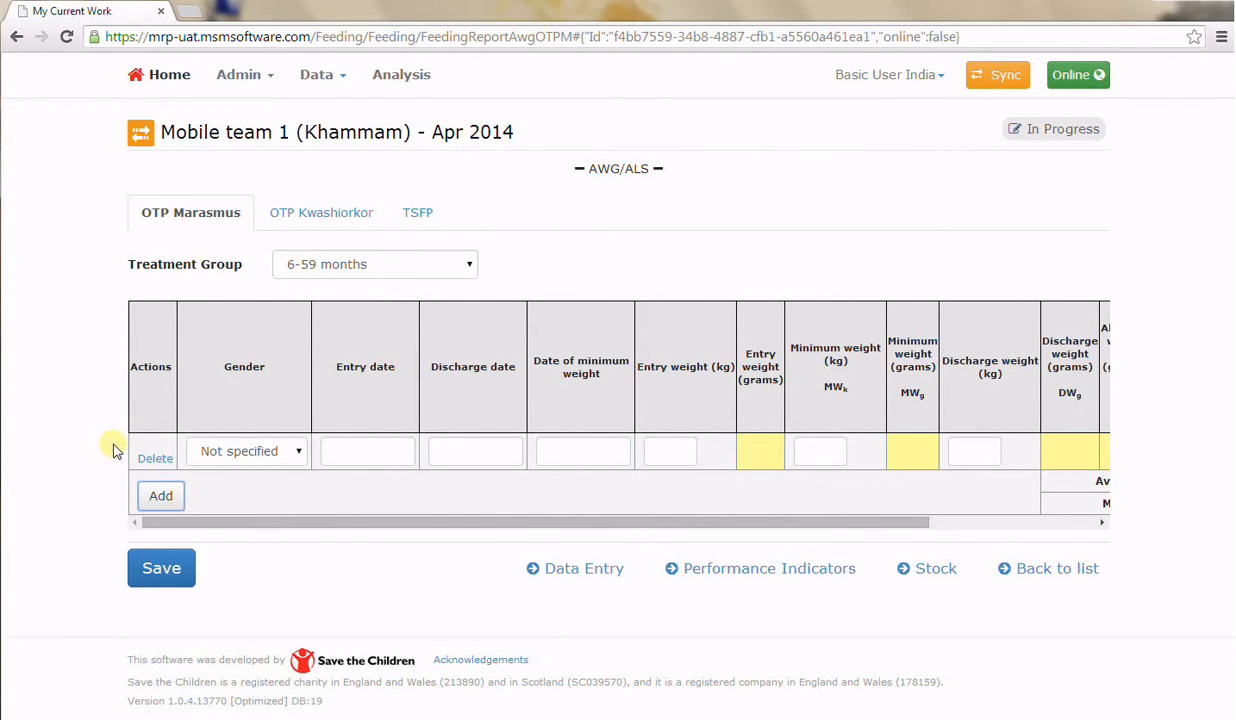
click(221, 451)
click(216, 488)
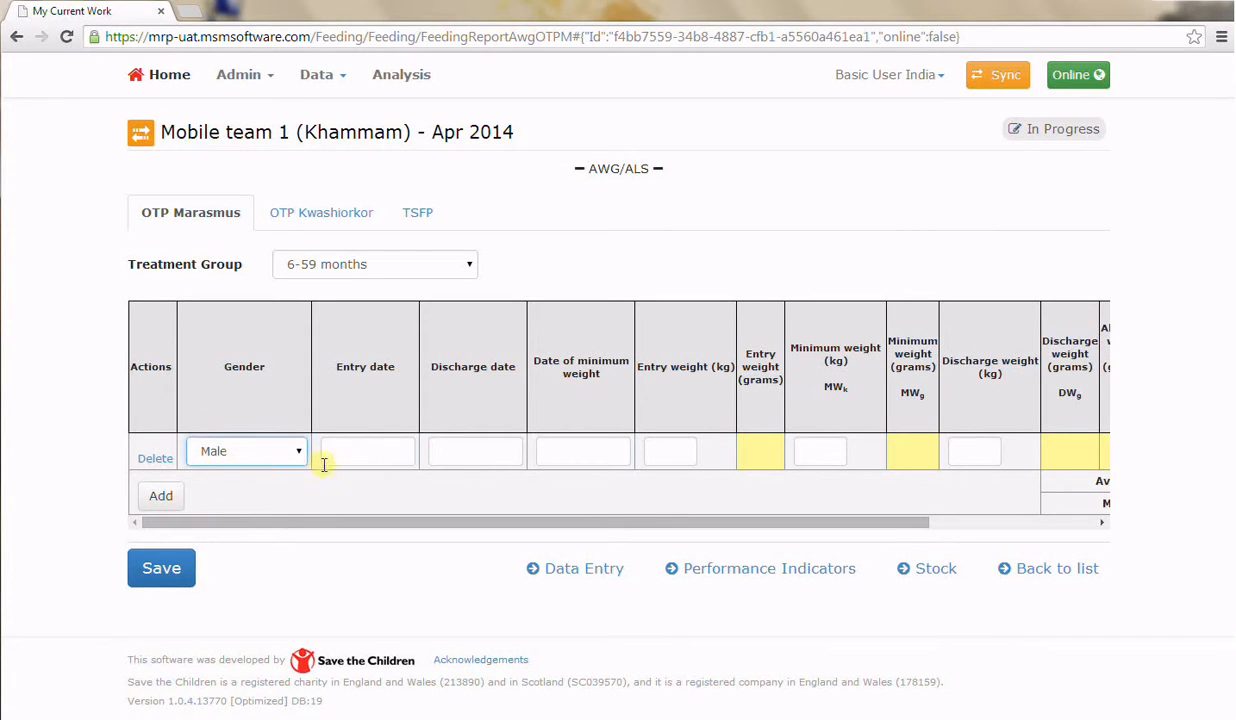
Set the row's entry date to 01/08/2014, discharge date to 22/08/2014 and date of minimum weight to 01/08/2014
click(334, 451)
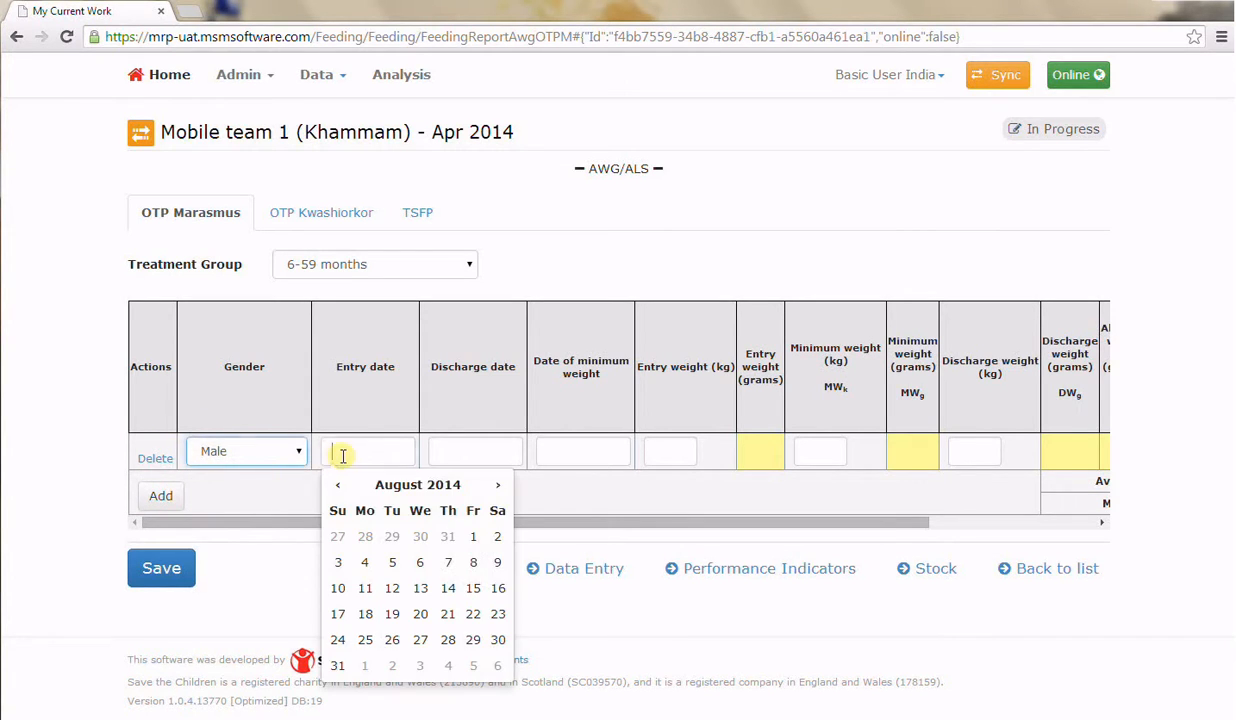
click(470, 537)
click(458, 455)
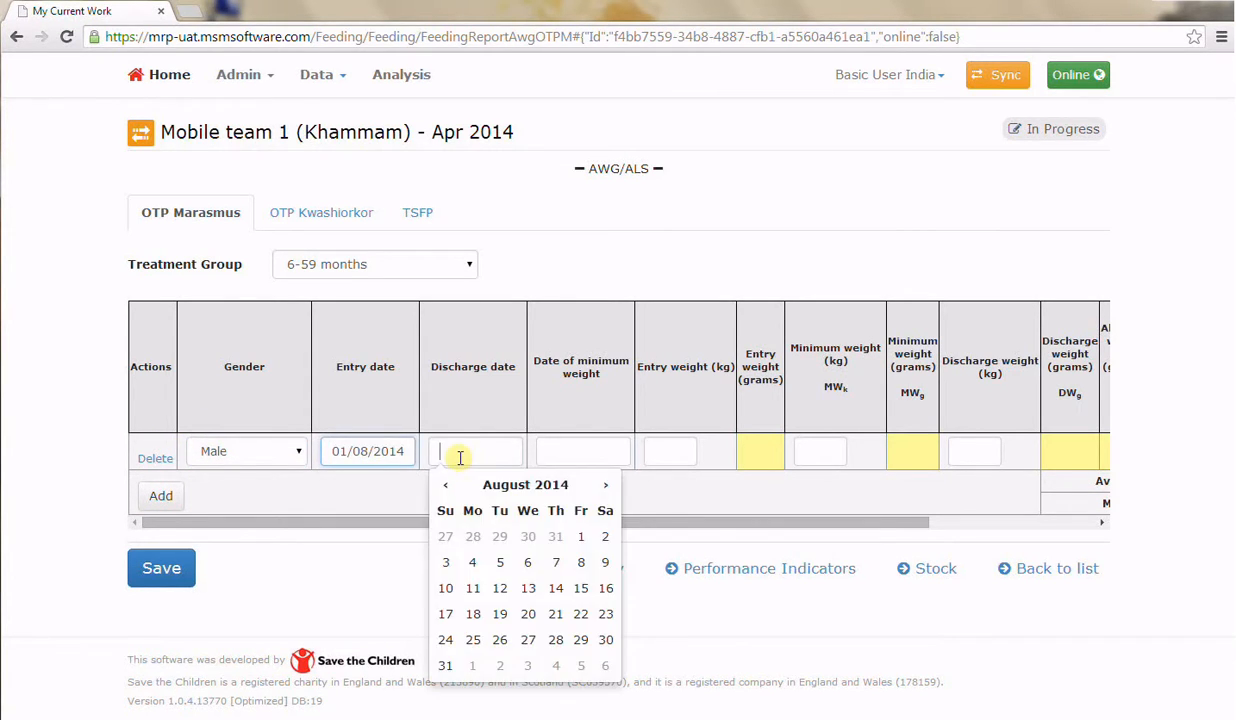
click(580, 614)
click(566, 456)
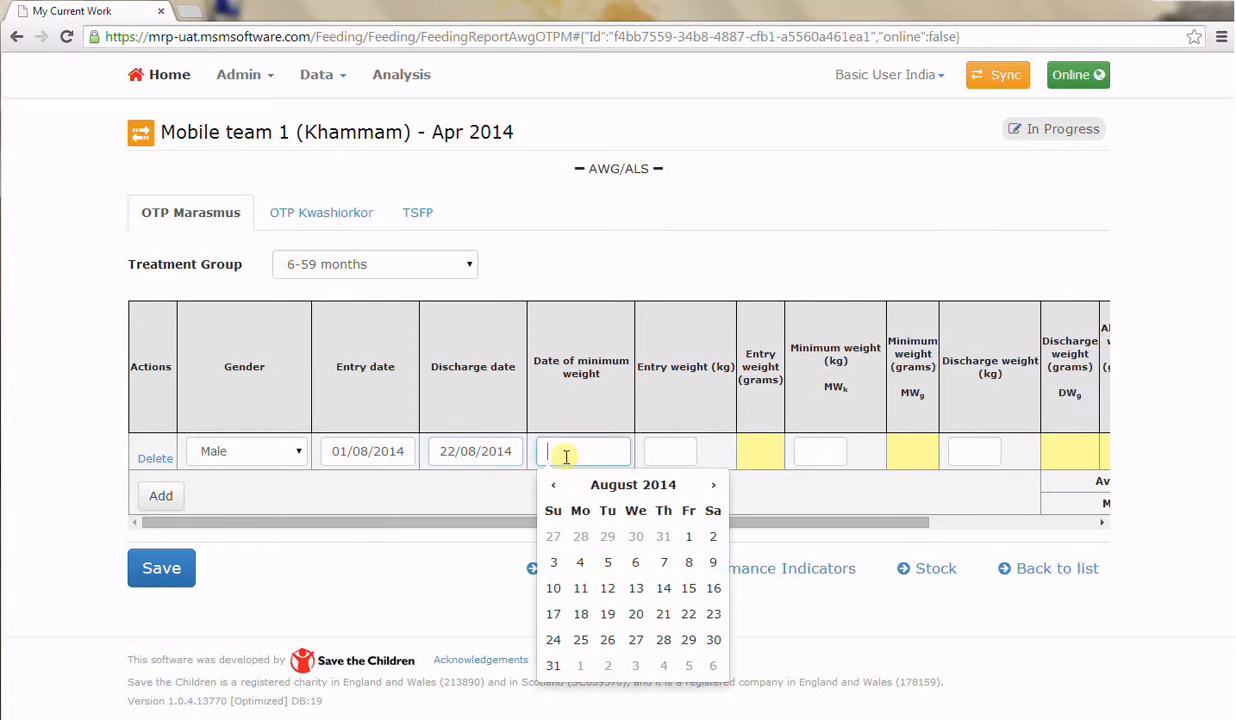
click(688, 536)
Enter an entry weight of 8 kg, minimum weight of 8 kg and discharge weight of 9.5 kg, and check the calculated columns
click(676, 450)
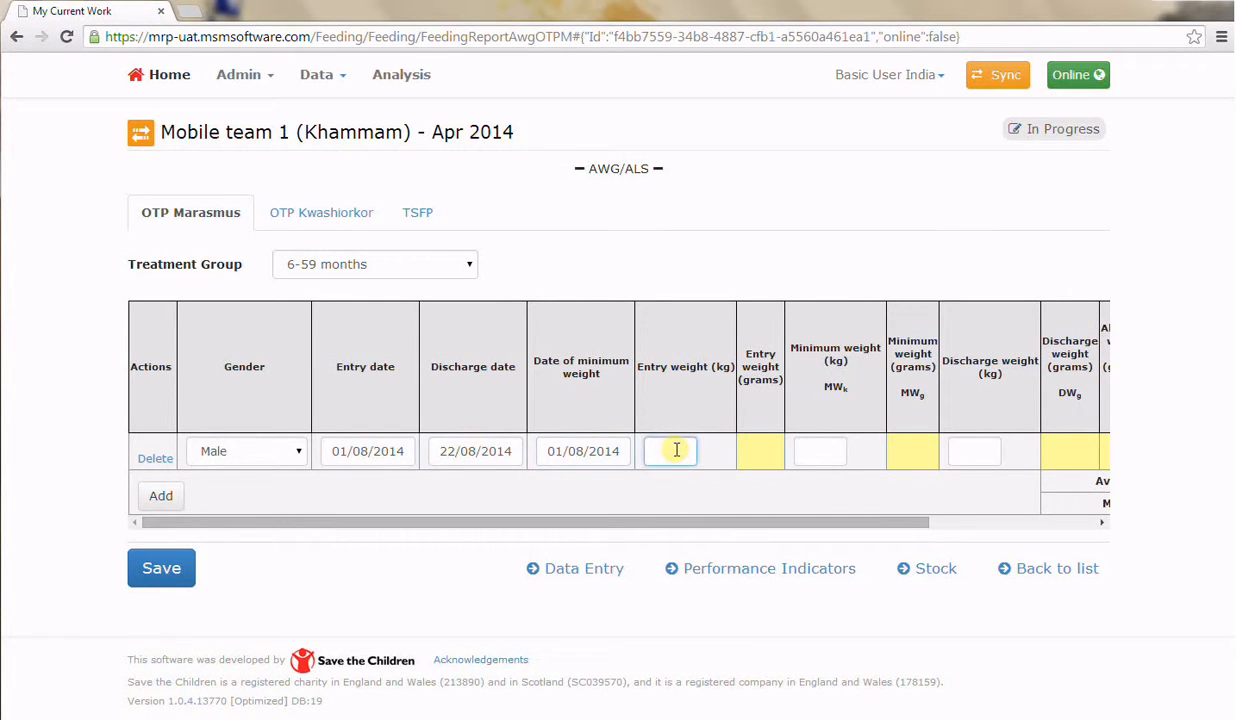
text(8)
key(Tab)
text(8)
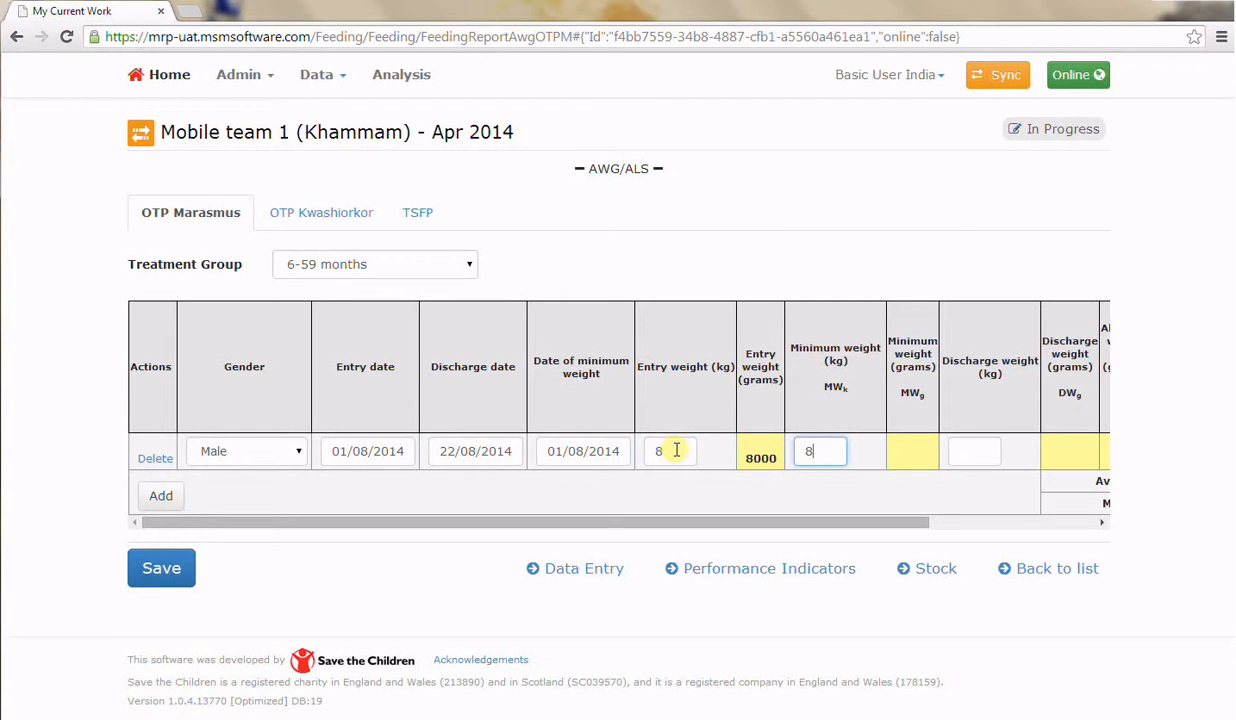
key(Tab)
text(9.)
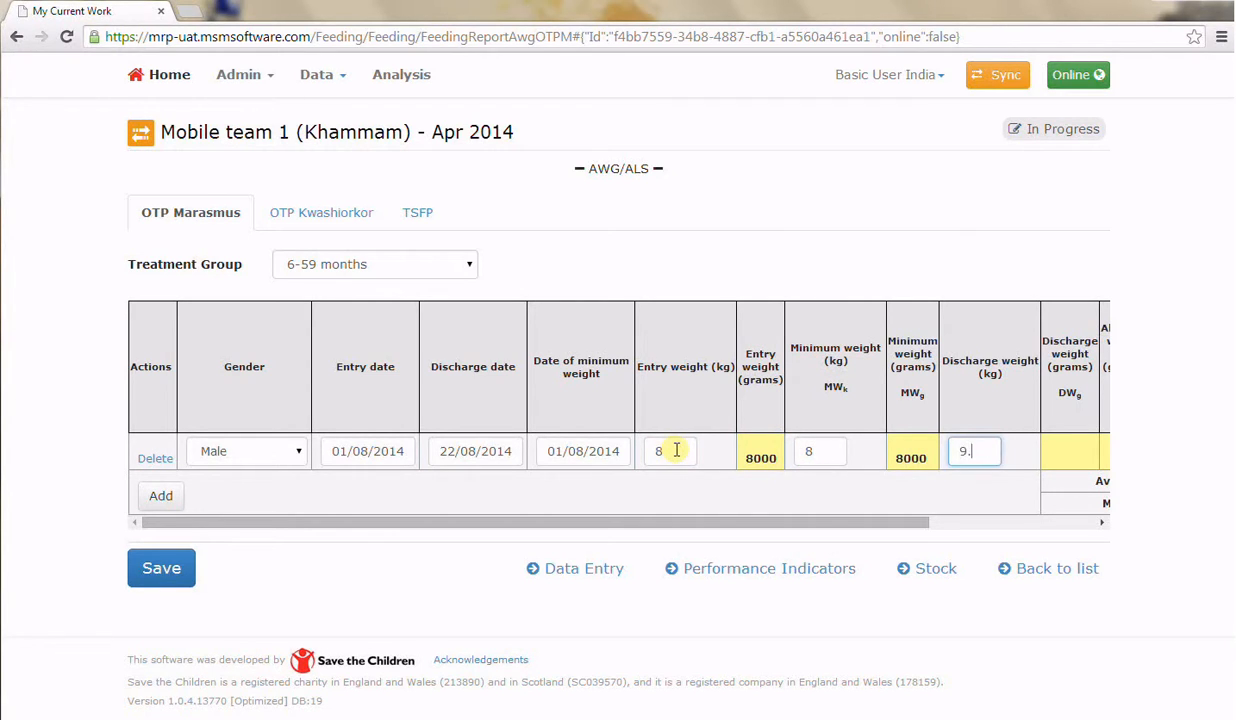
text(5)
key(Tab)
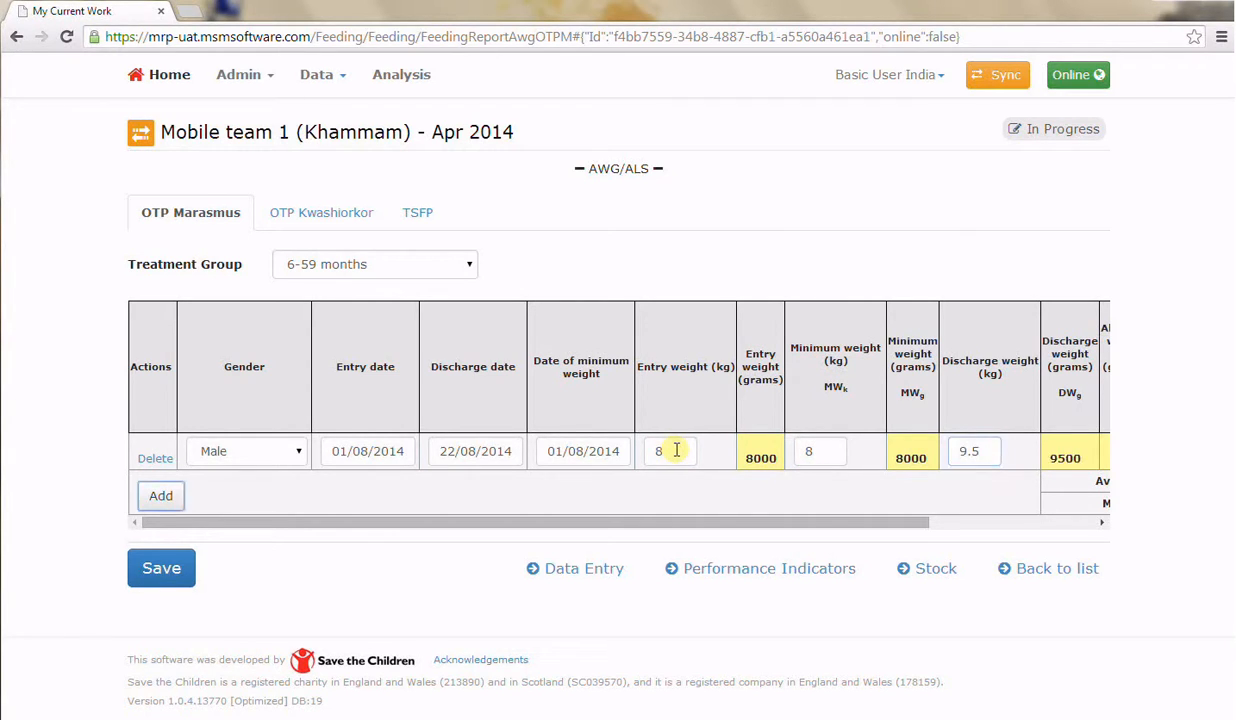
drag(735, 527, 944, 522)
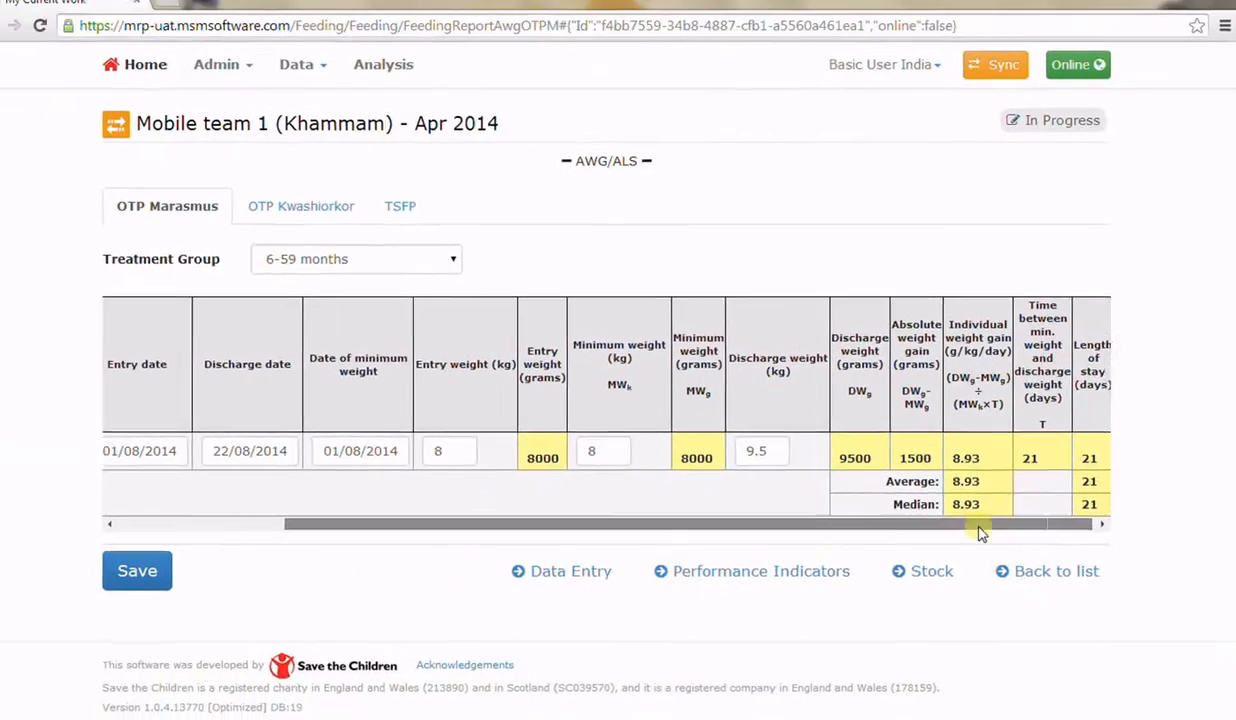
drag(979, 533, 631, 554)
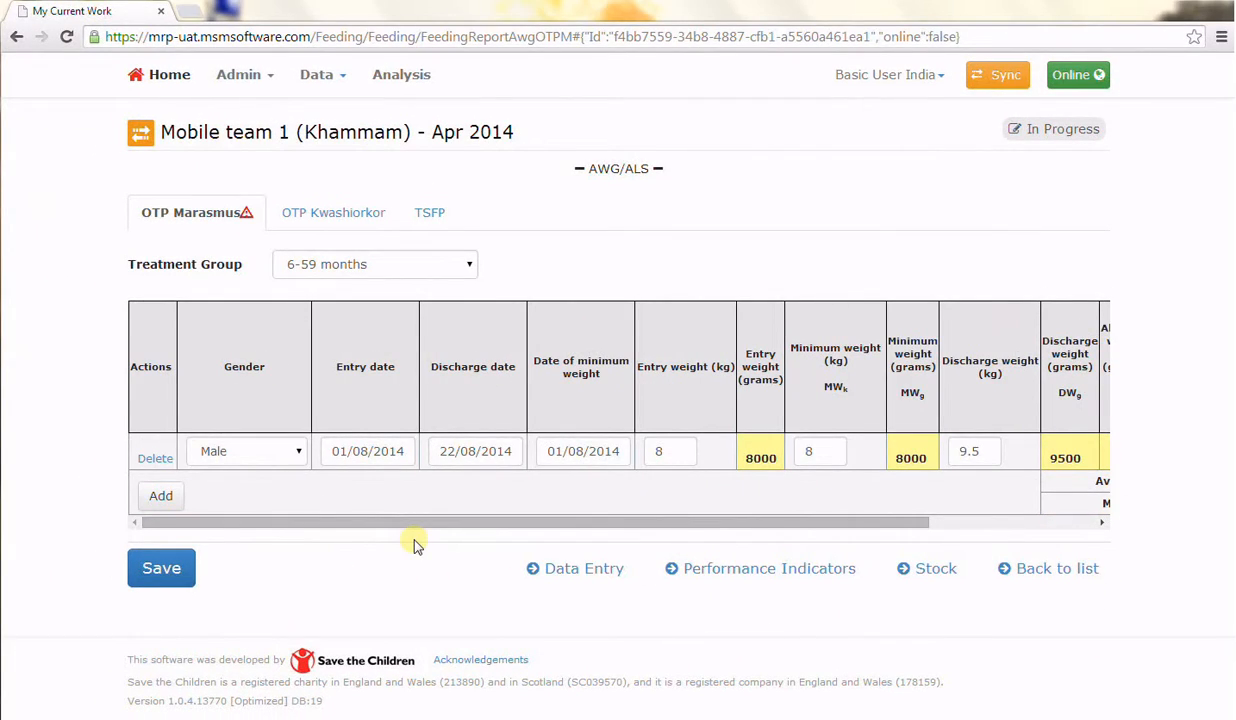
Add two blank rows to the OTP Marasmus table and delete both of them
click(160, 496)
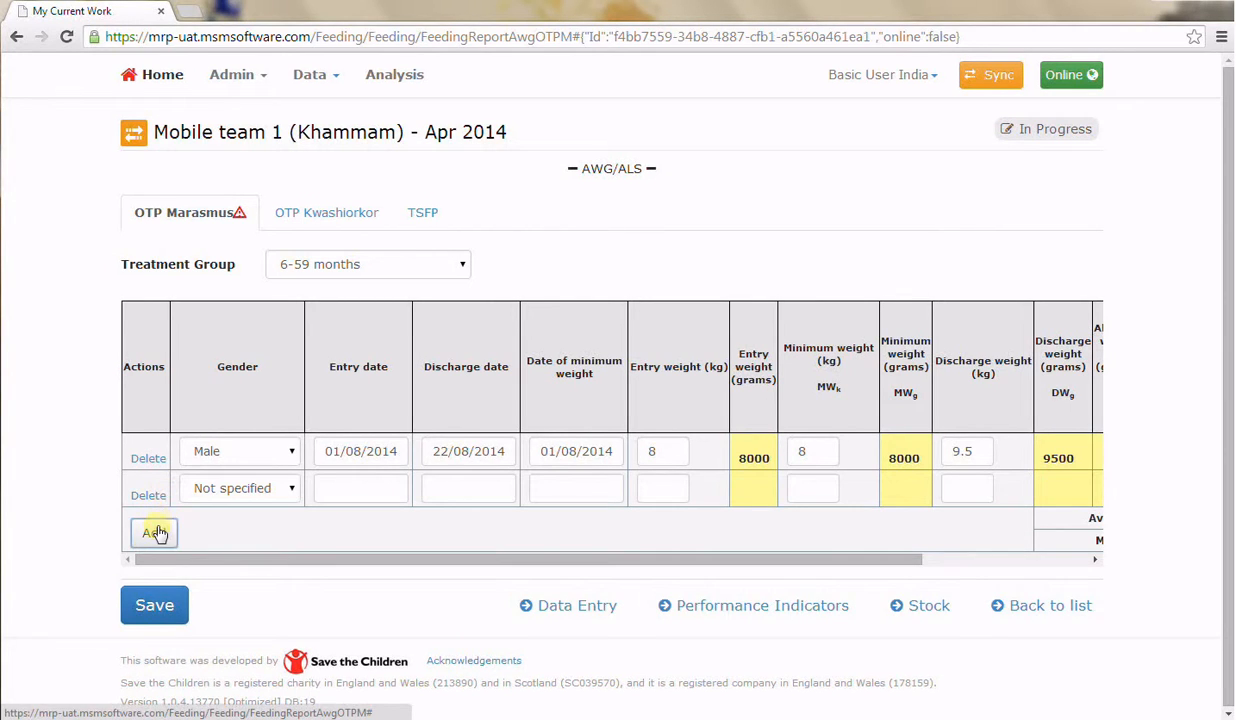
click(155, 533)
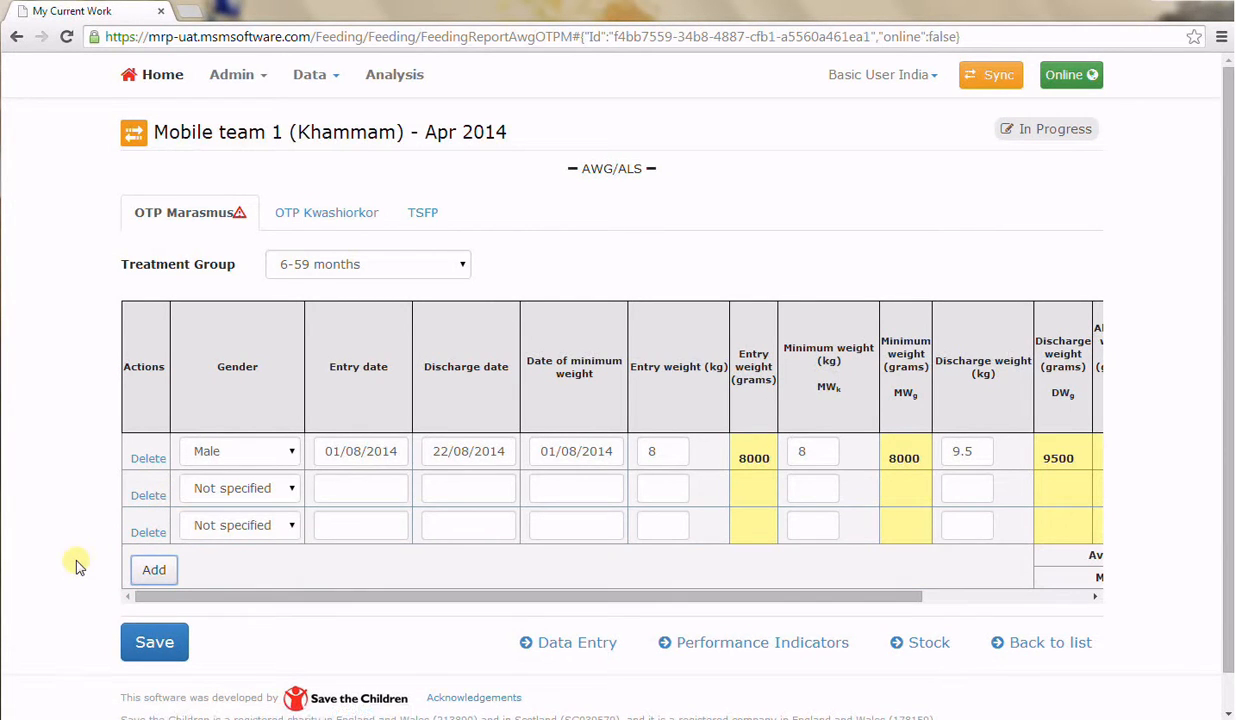
click(148, 533)
click(150, 496)
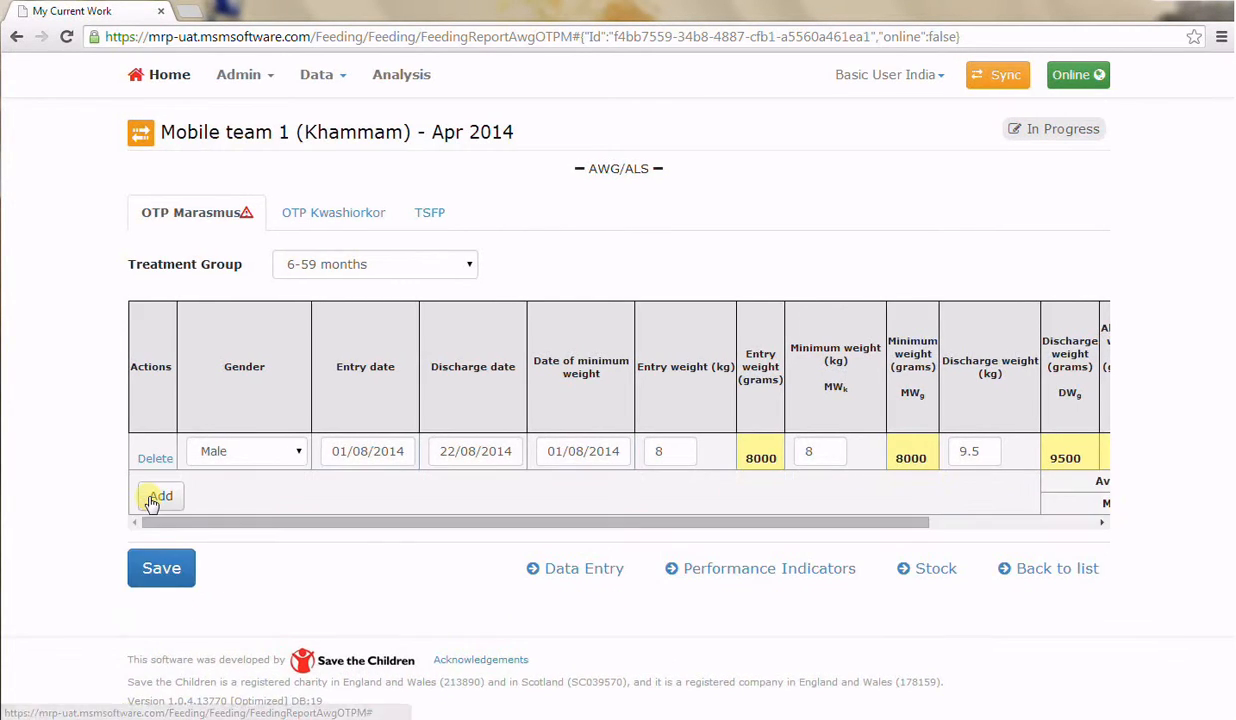
Save the AWG/ALS entries and add Plumpy'nut as a product in the report's stock section
click(186, 572)
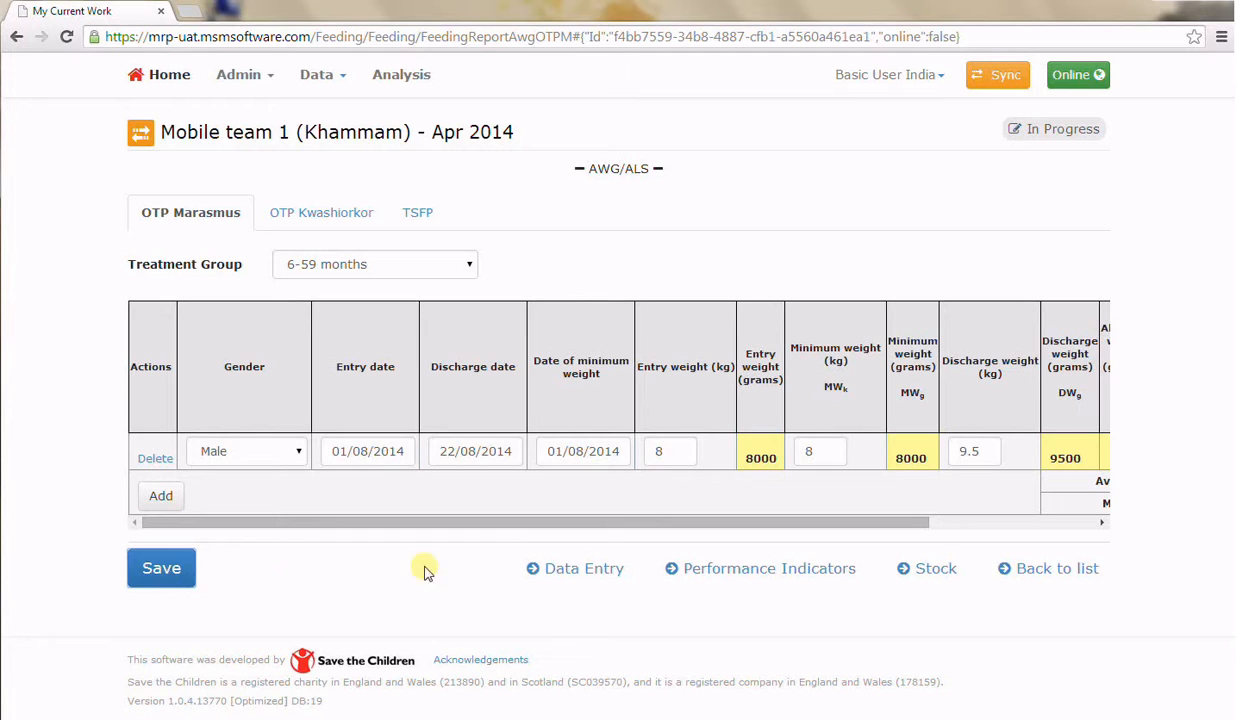
click(917, 570)
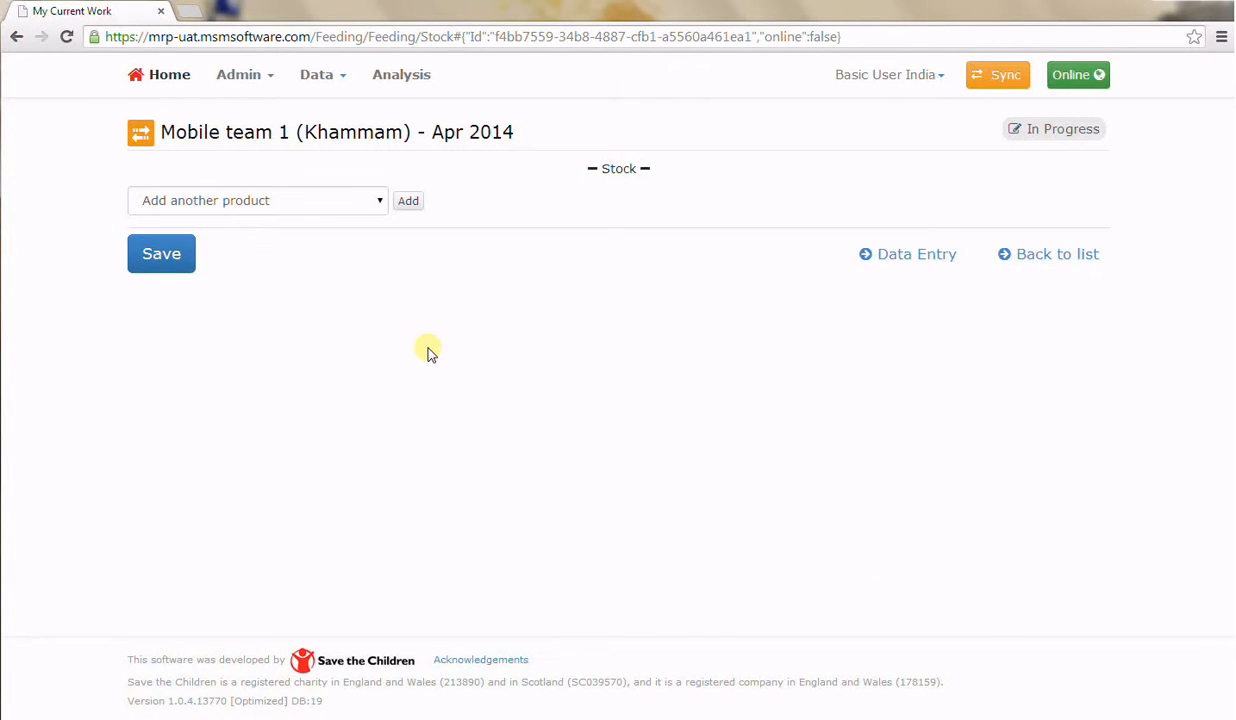
click(357, 201)
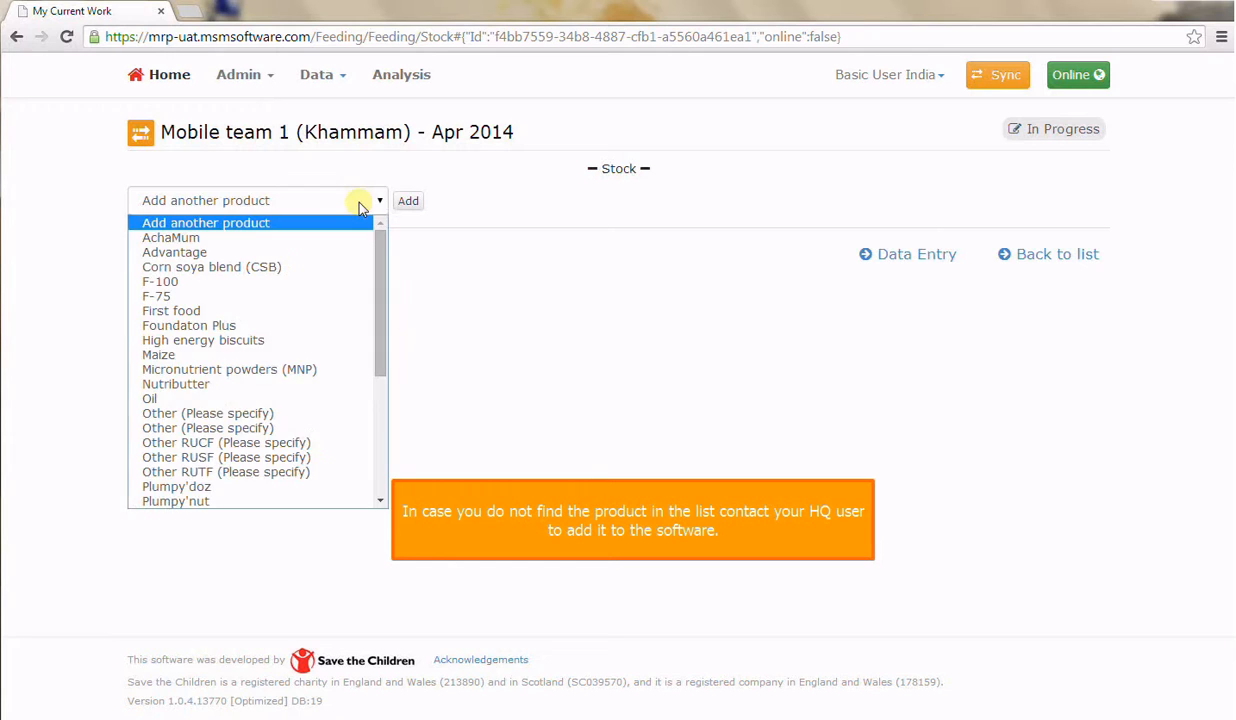
click(281, 501)
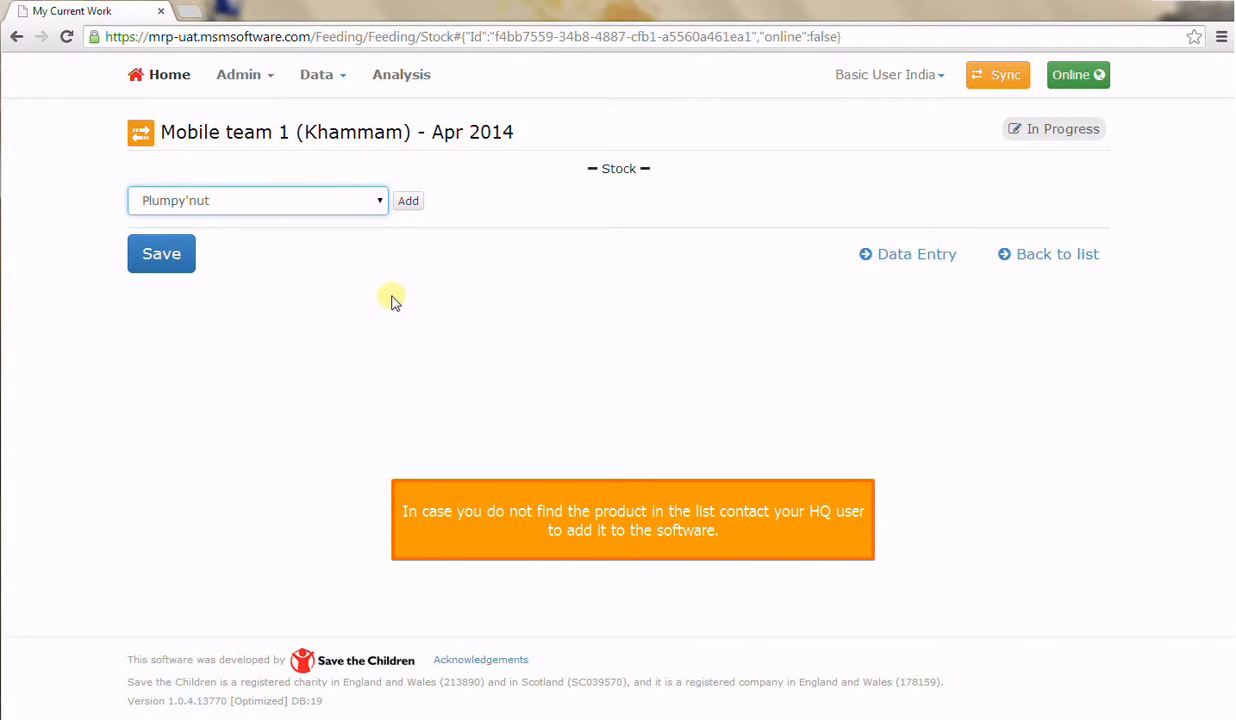
click(408, 203)
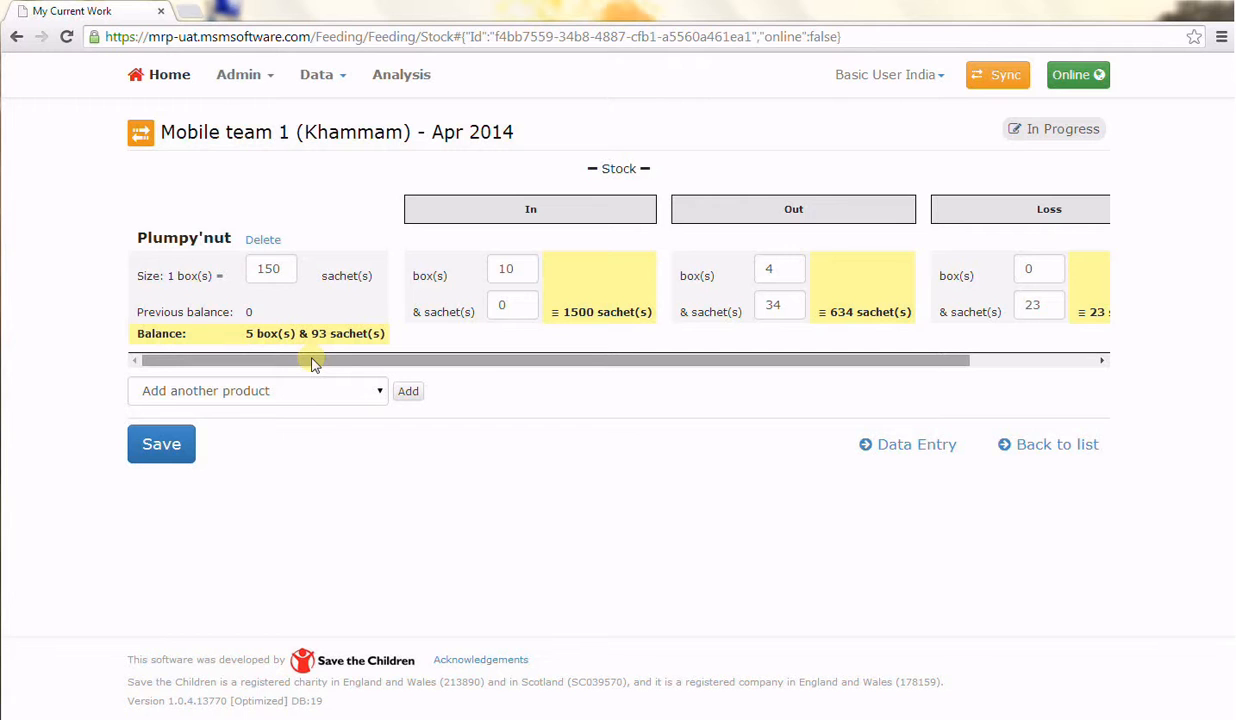
Mark a stock out event for Plumpy'nut
drag(313, 364, 679, 356)
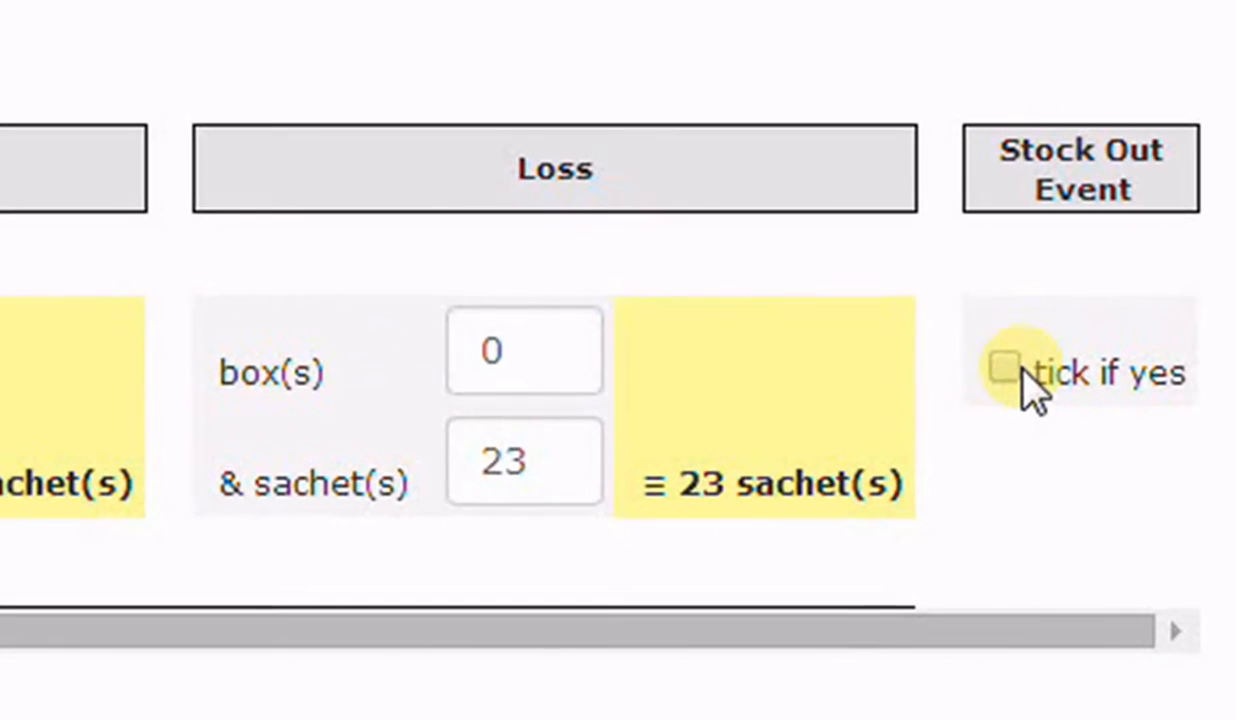
click(1046, 276)
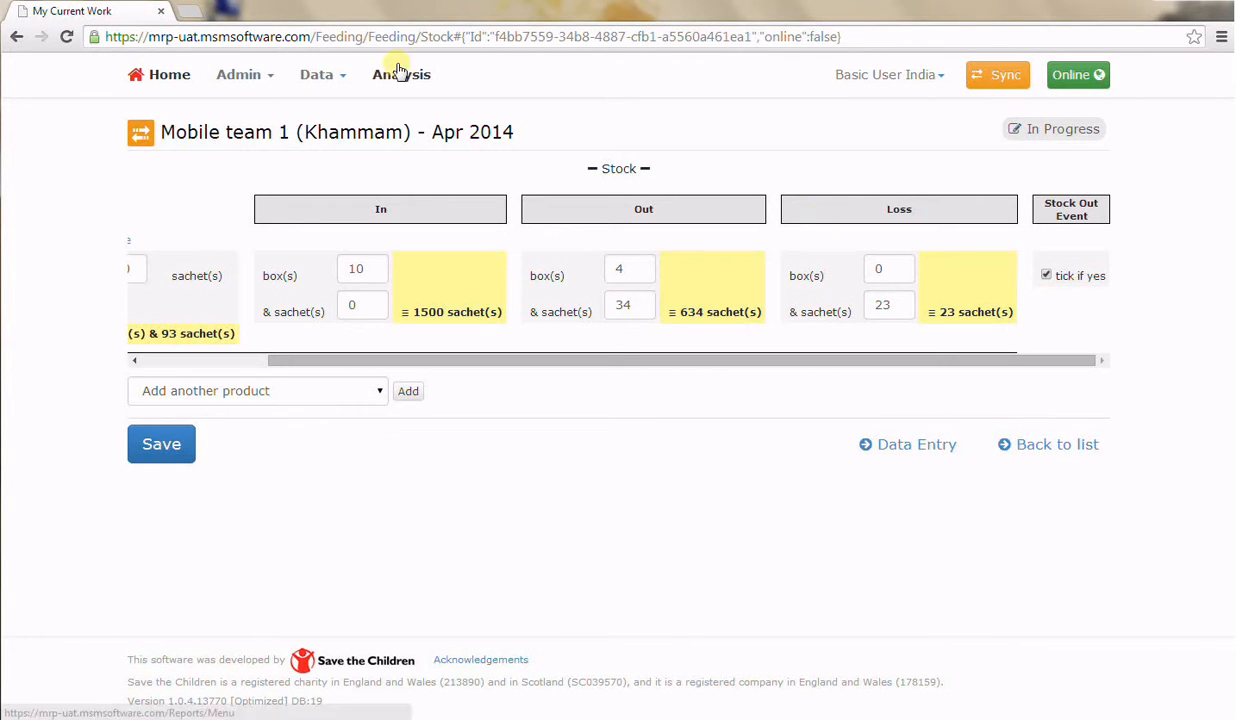
click(255, 79)
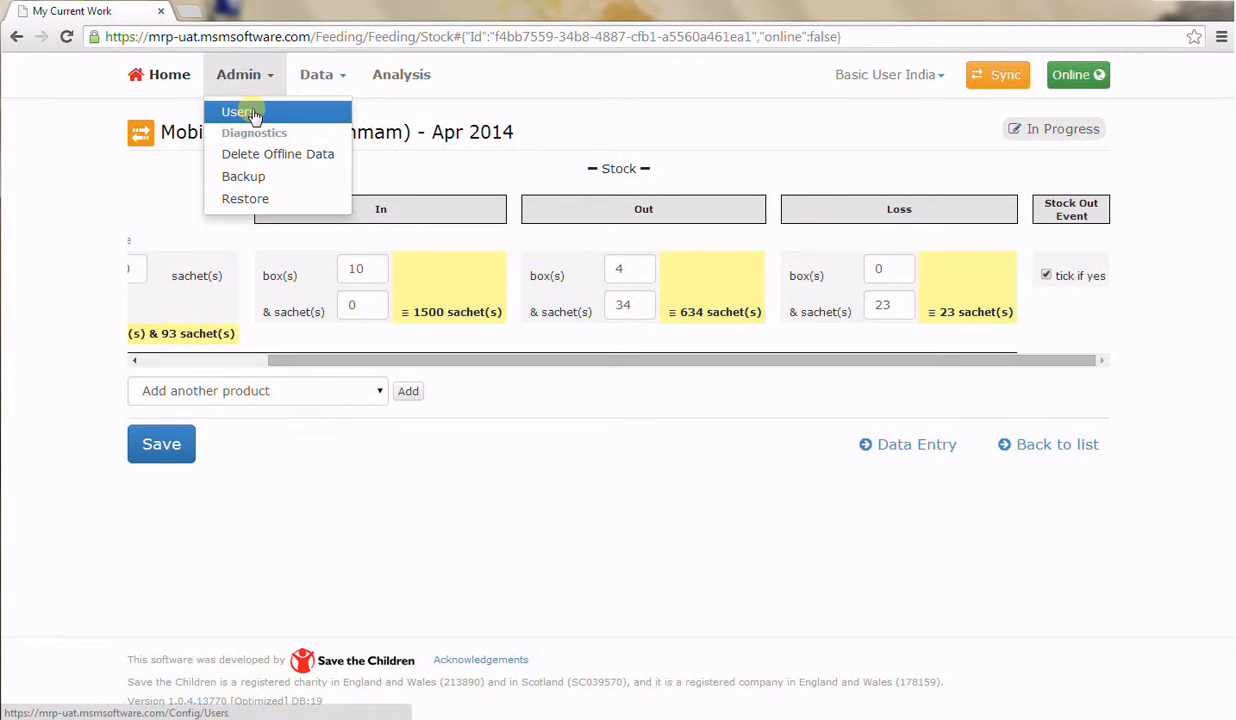
click(312, 468)
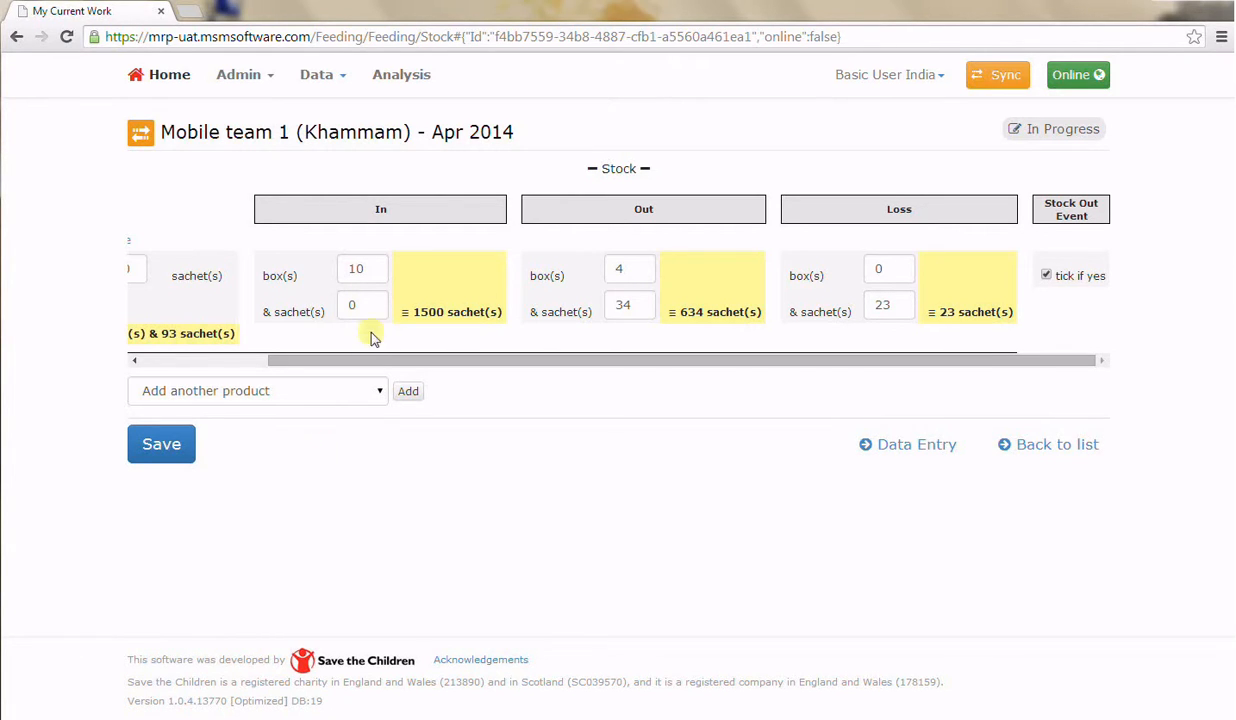
click(376, 390)
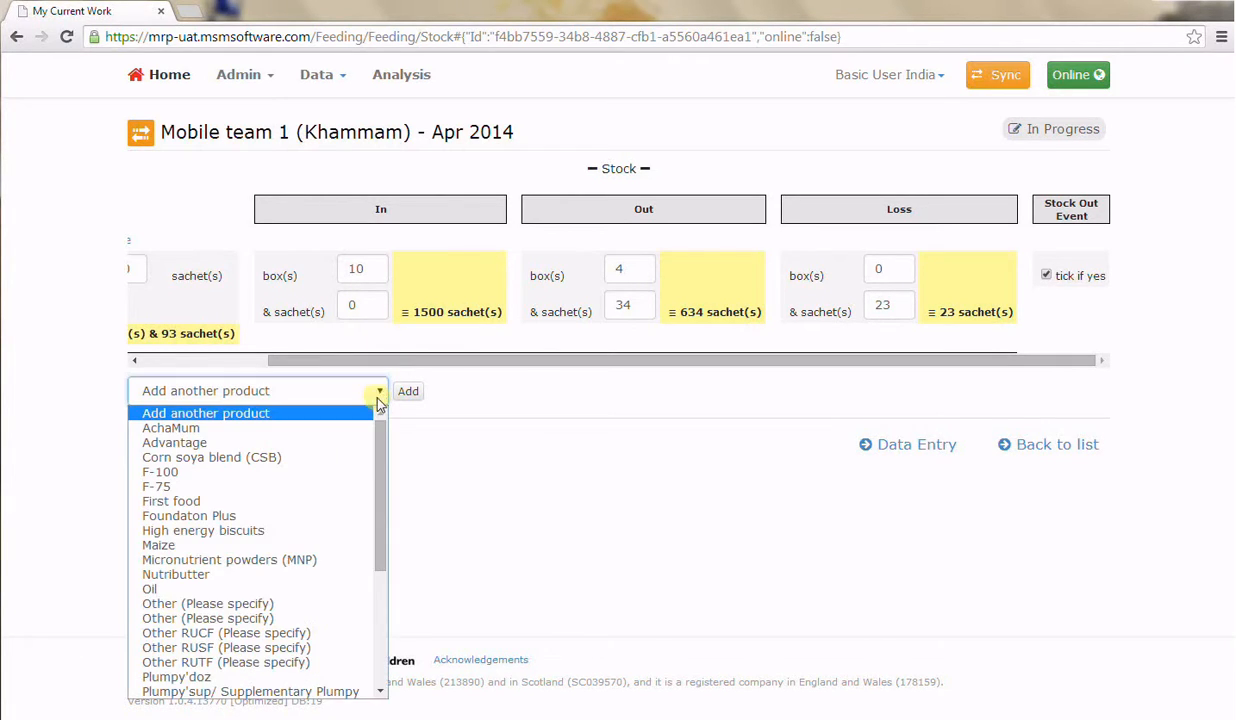
click(411, 443)
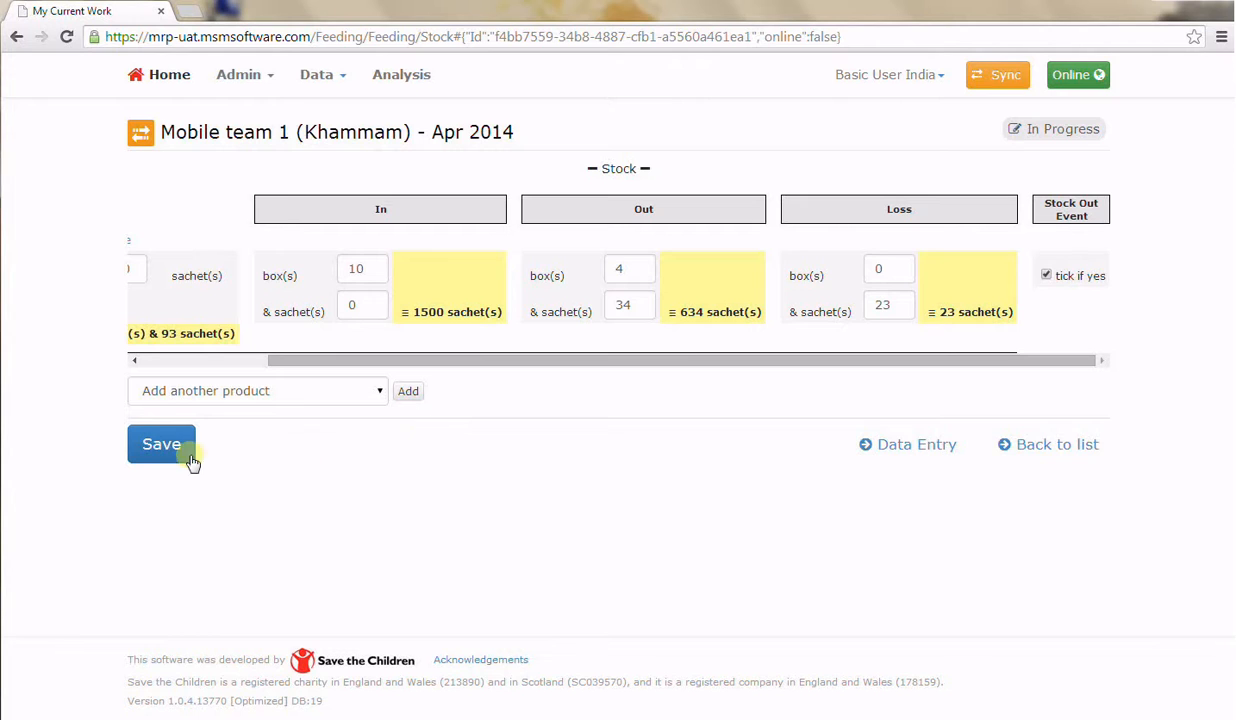
Save the stock entries and approve the Mobile team 1 April 2014 report from its data entry page
click(162, 446)
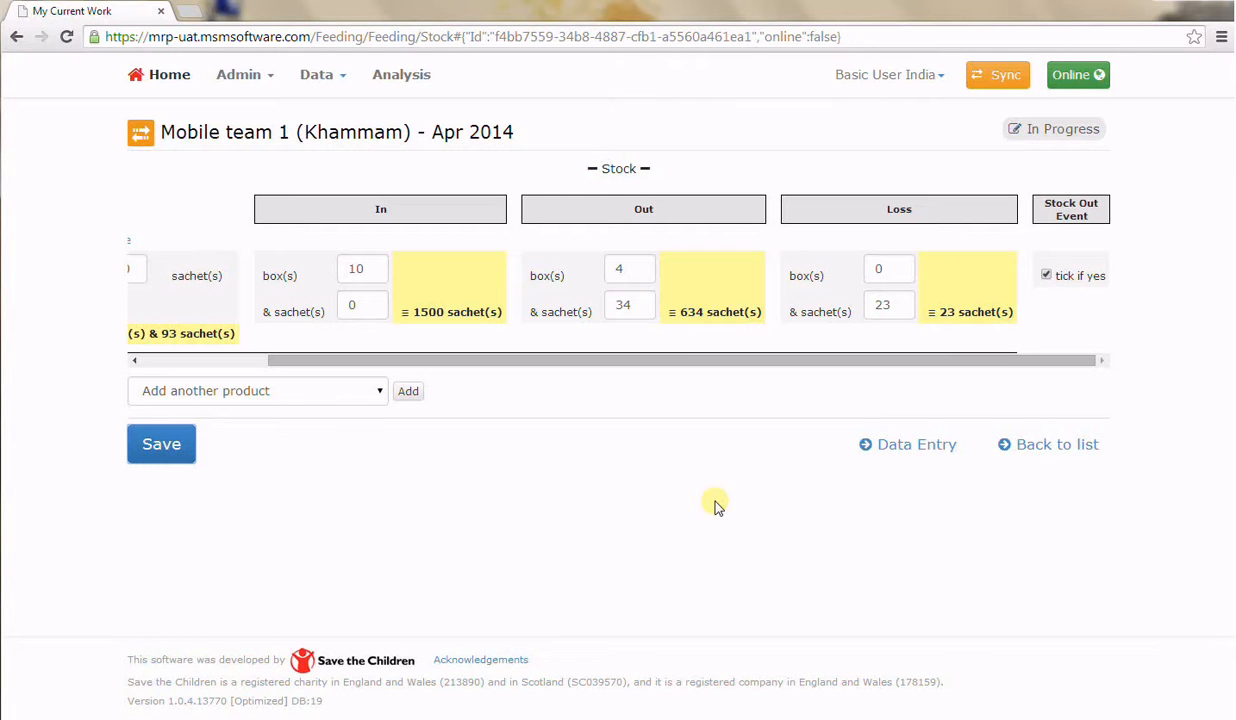
click(900, 446)
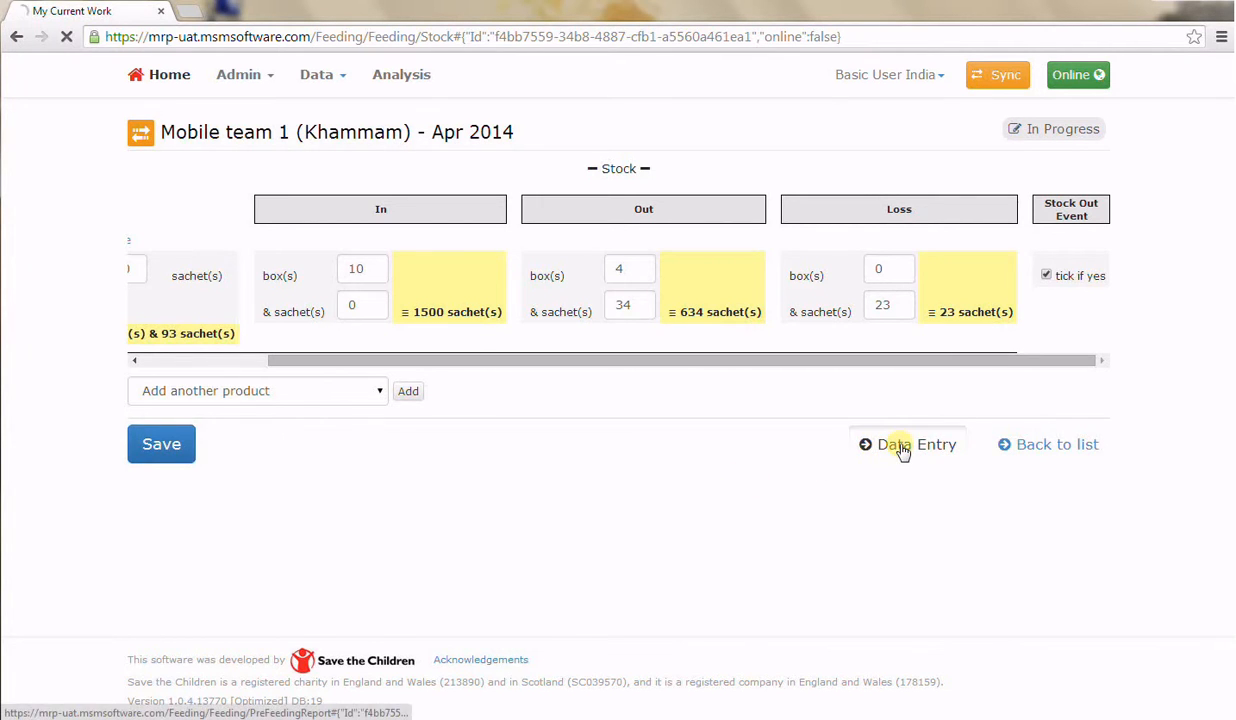
click(242, 676)
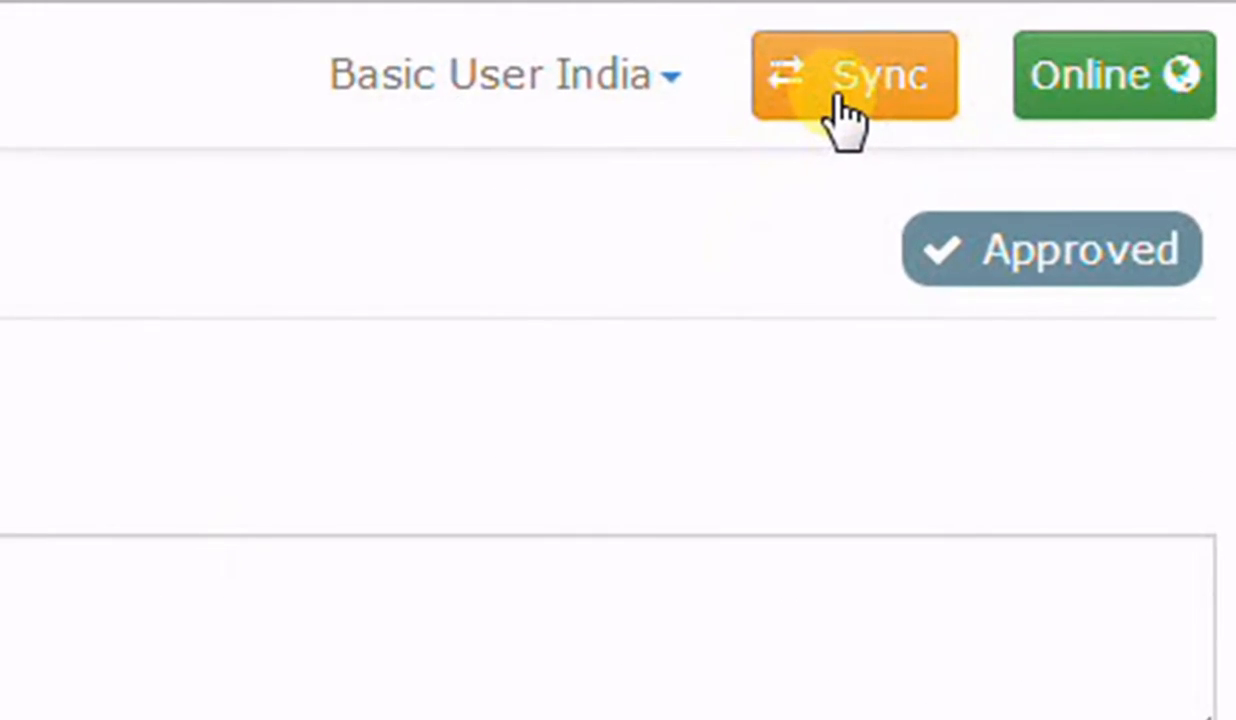
Synchronise the offline data with the central server to submit the approved report
click(838, 105)
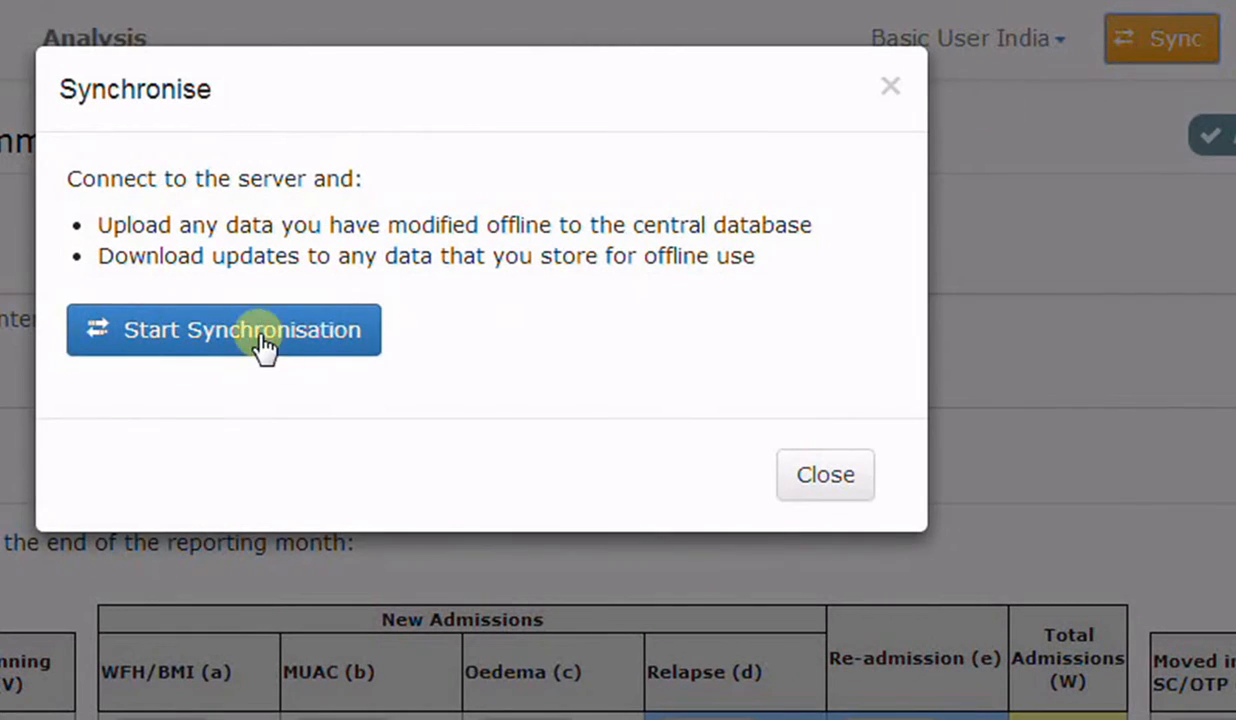
click(263, 345)
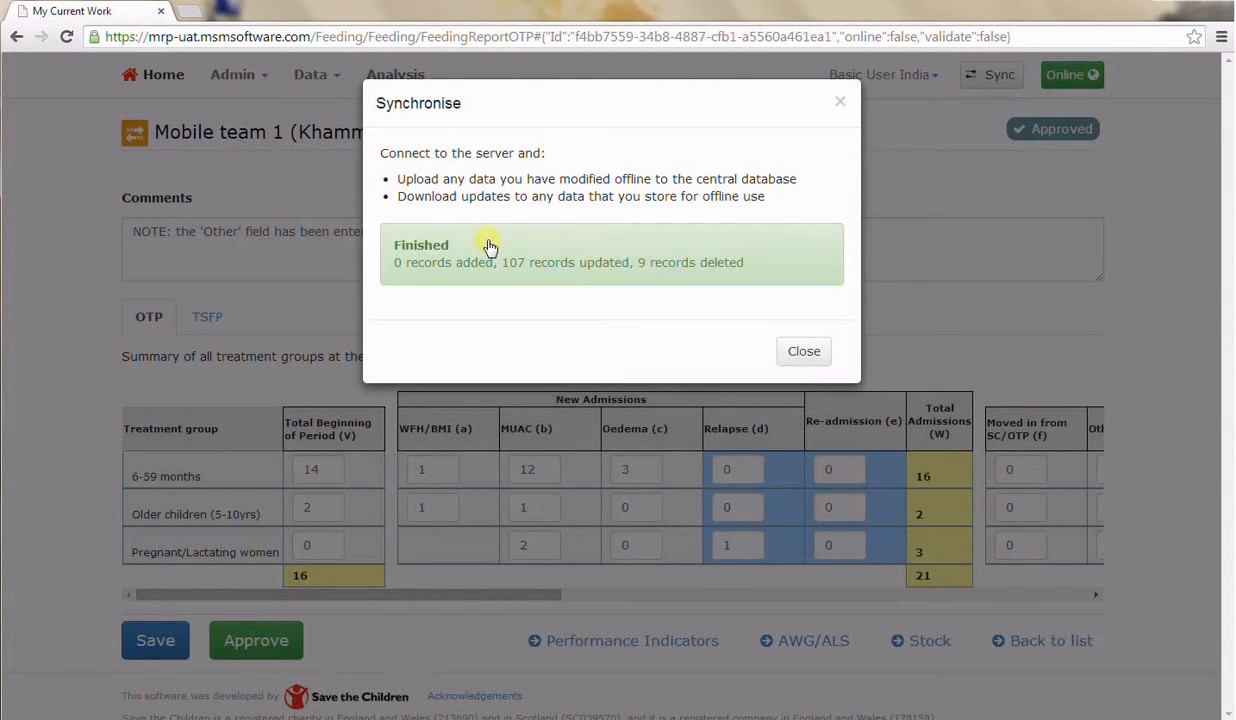
click(798, 350)
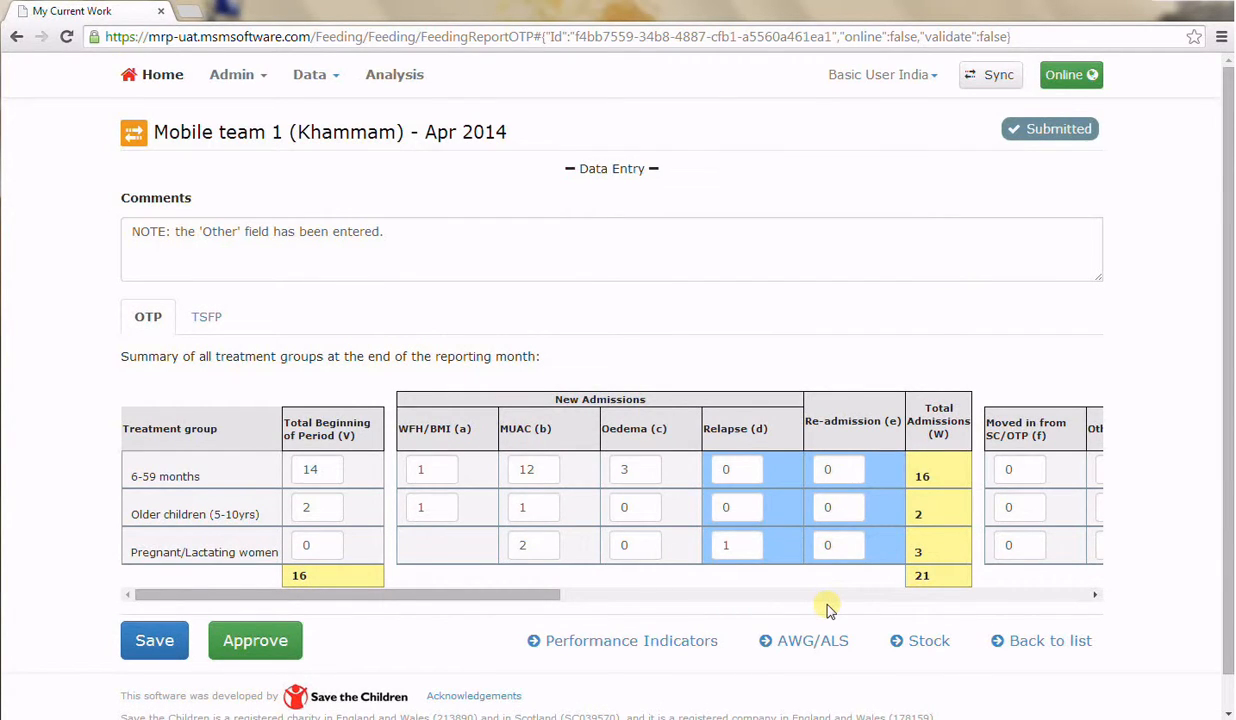
Return to the report list and choose Mobile team 2 and Mar 2014 for a new monthly report
click(1015, 640)
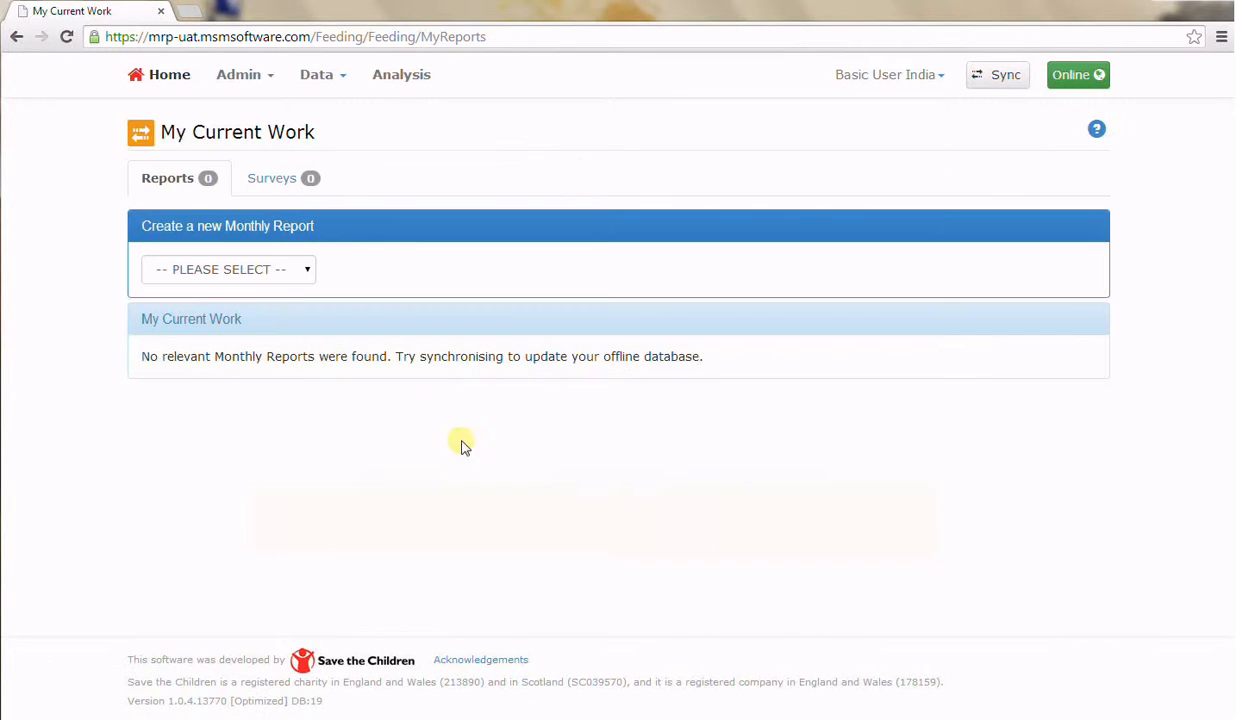
click(306, 269)
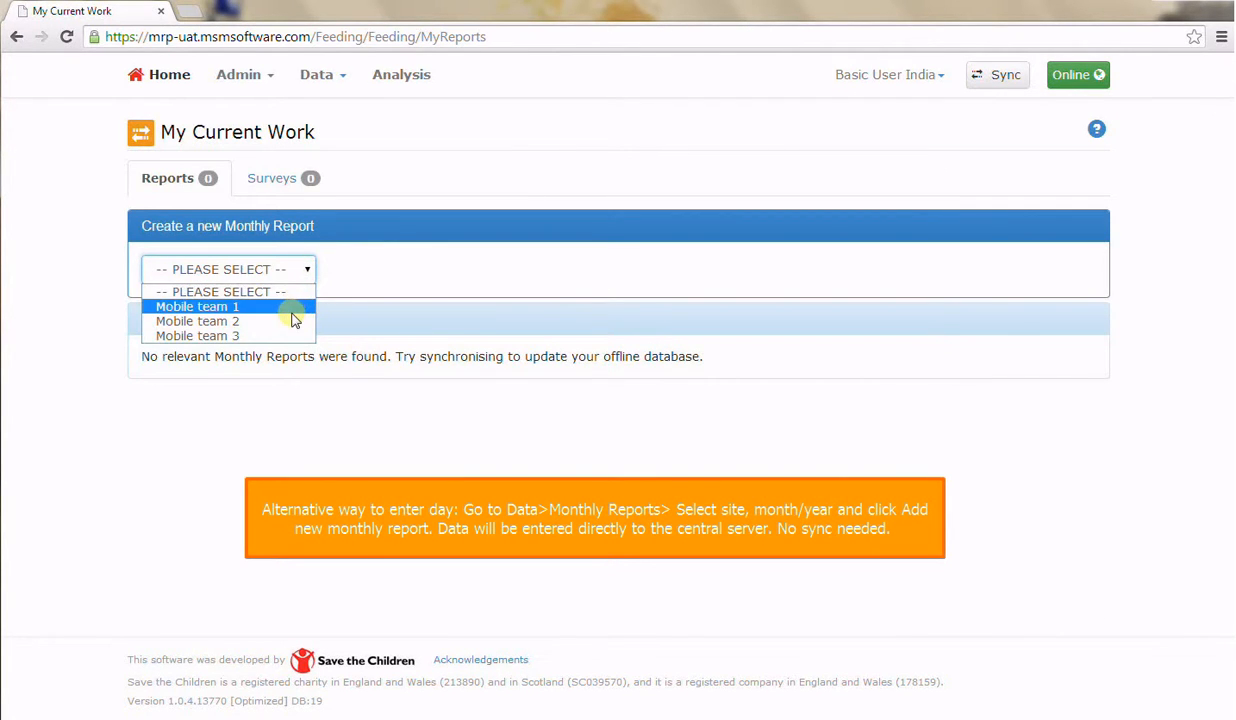
click(290, 321)
click(368, 284)
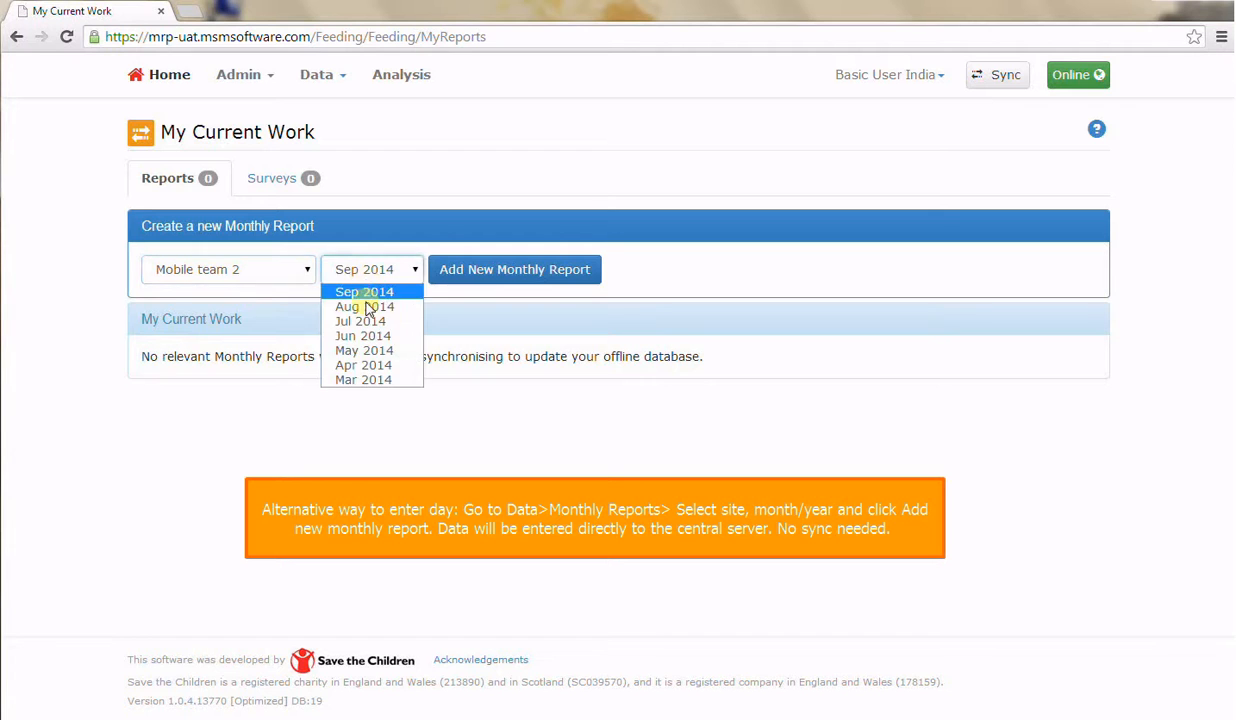
click(359, 380)
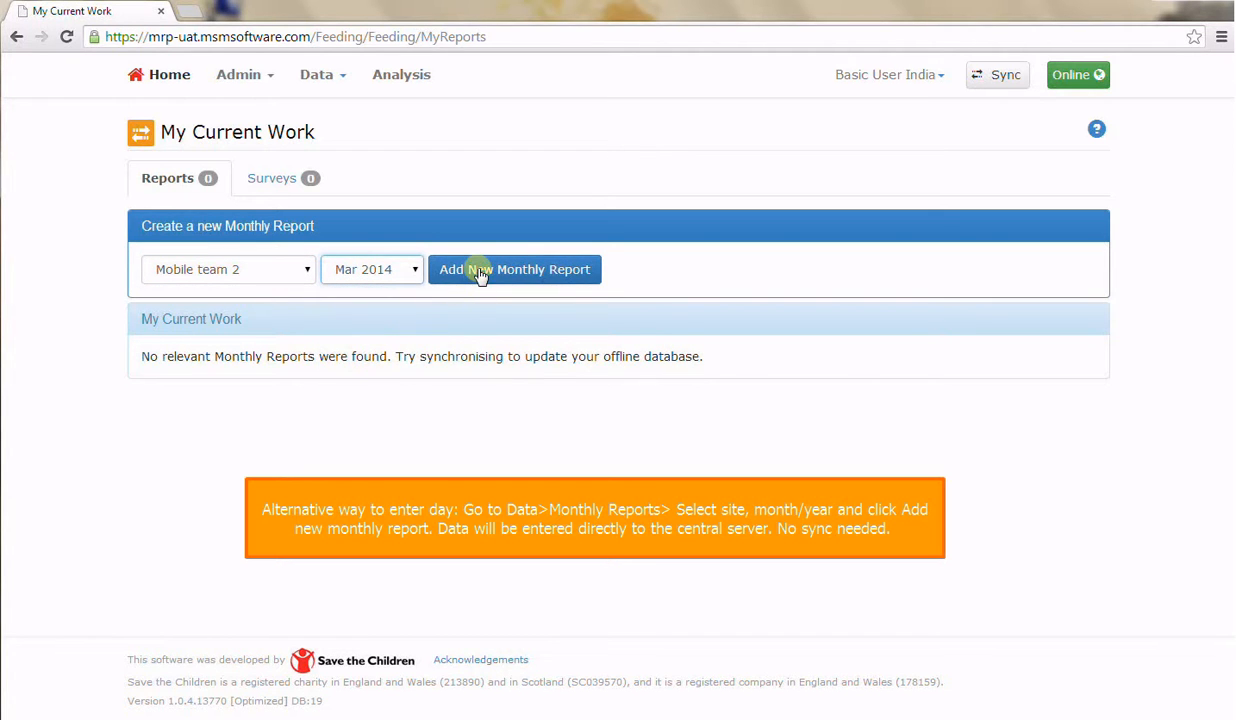